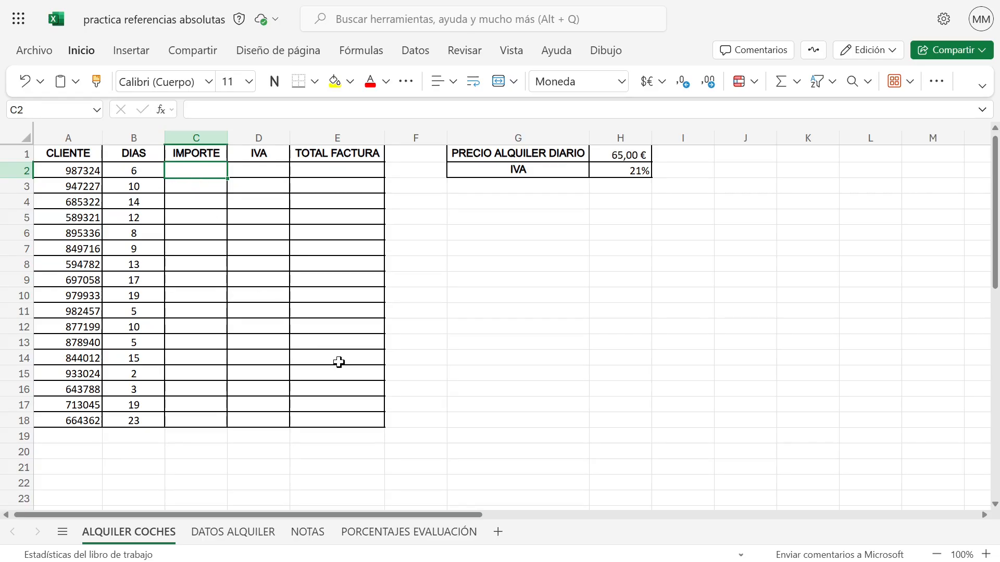
Enter the formula =B2*H1 in C2 to multiply the first customer's rental days by the daily rental price
text(=)
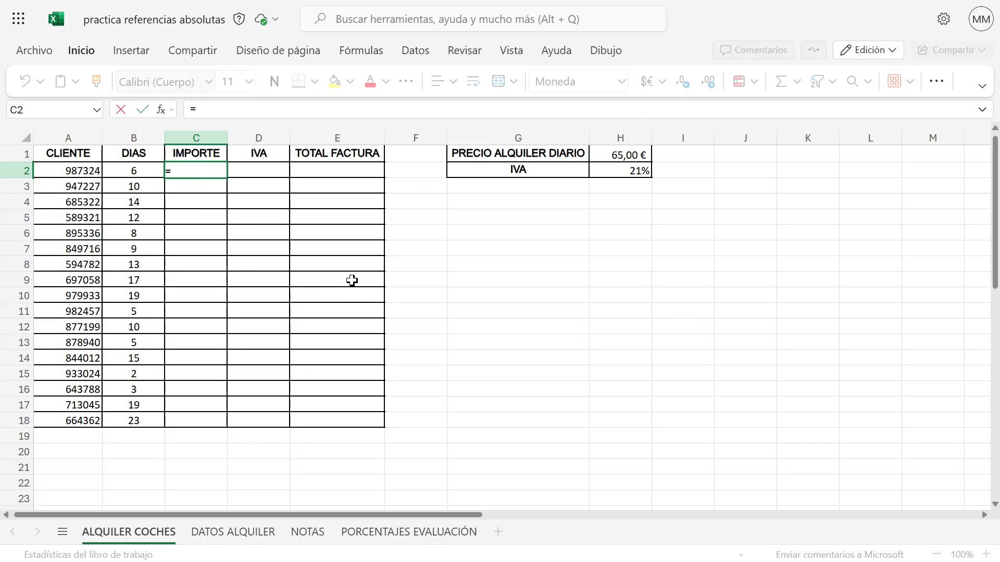
click(136, 171)
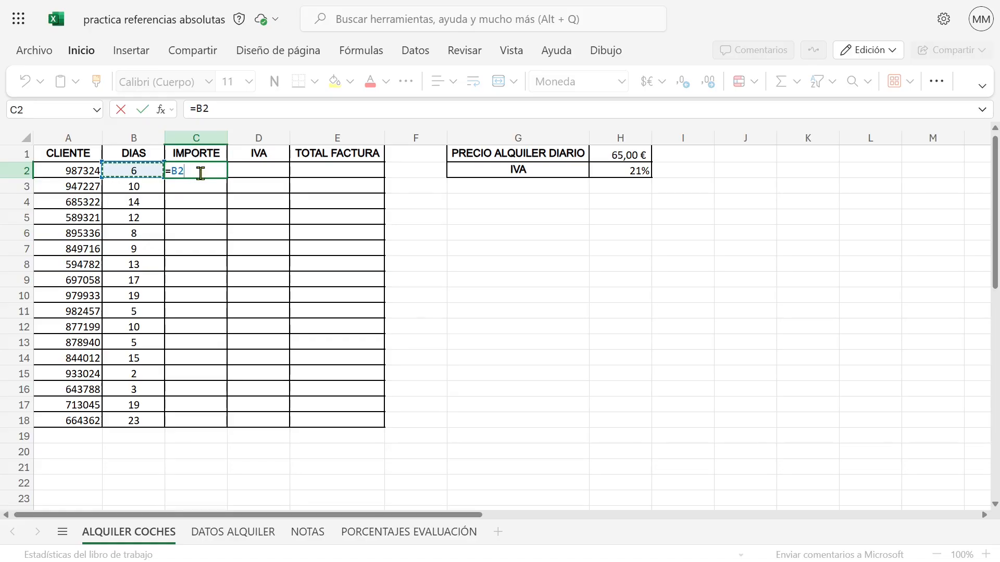
text(*)
click(631, 156)
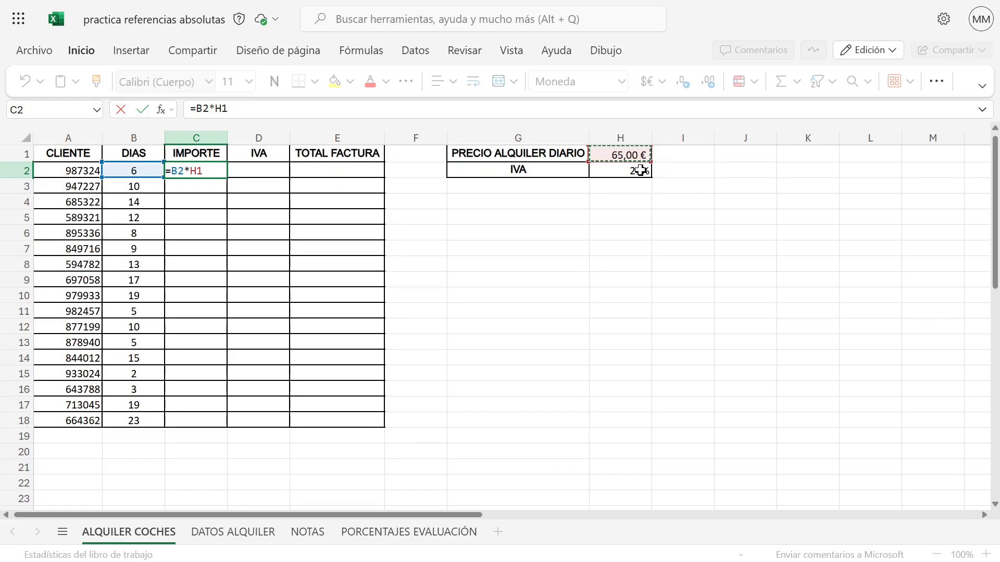
key(Return)
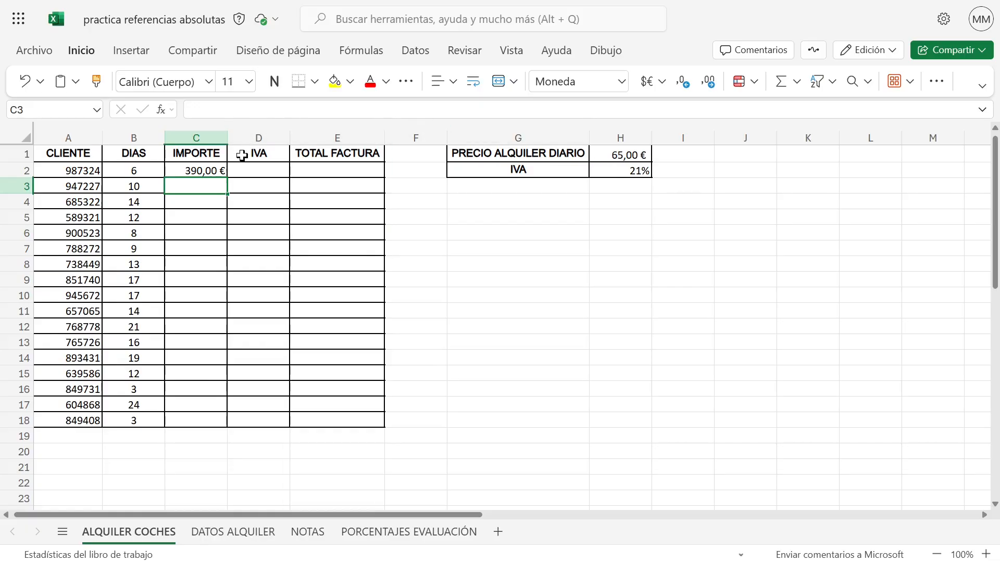
click(206, 172)
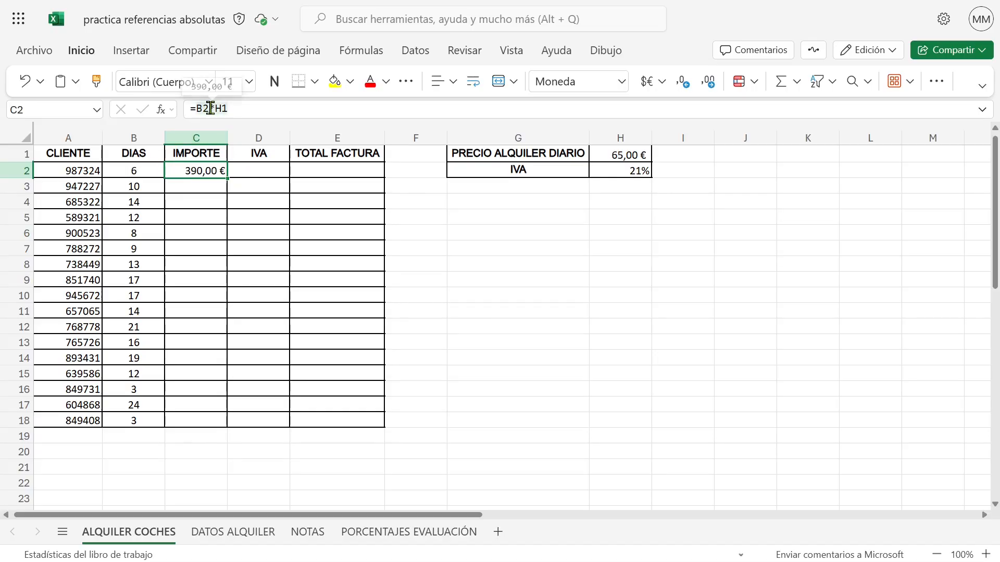
Test the IMPORTE formula by setting the days in B2 to 10, and undo that change
click(120, 168)
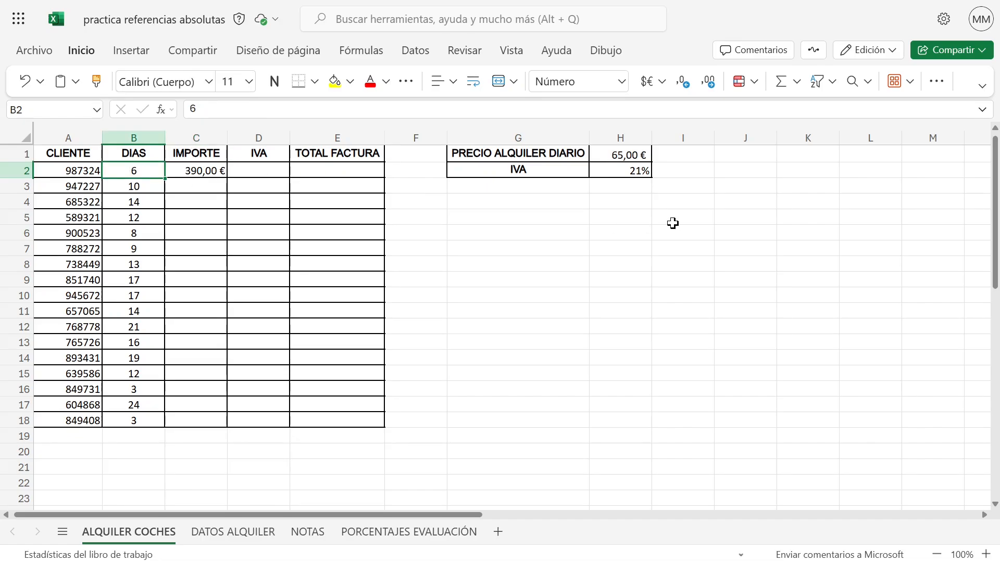
text(10)
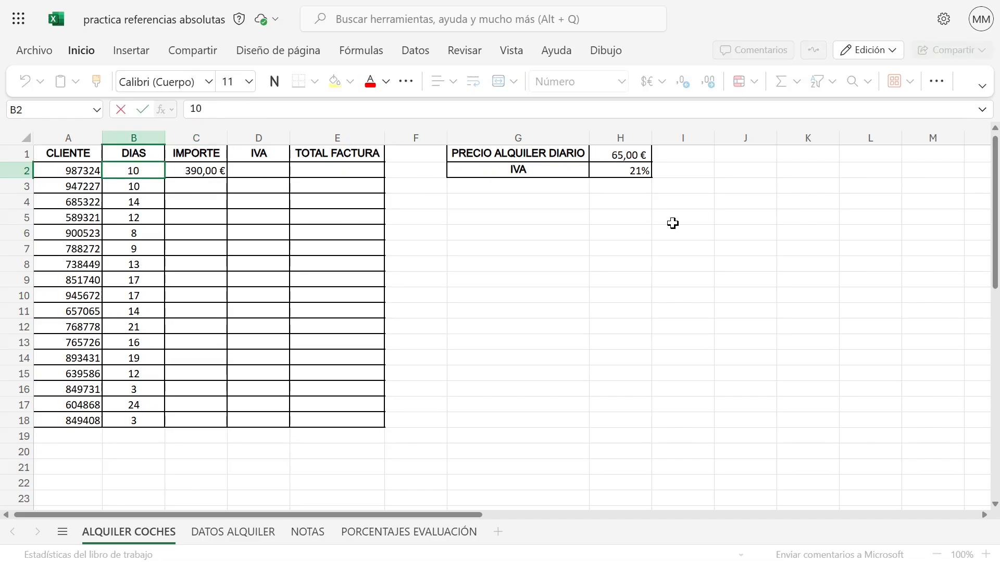
key(Return)
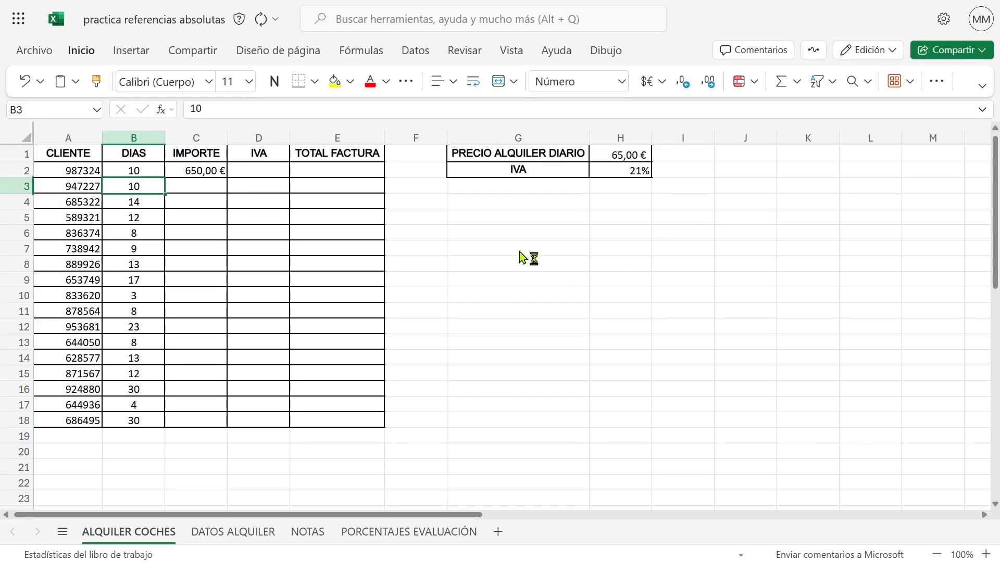
key(ctrl+z)
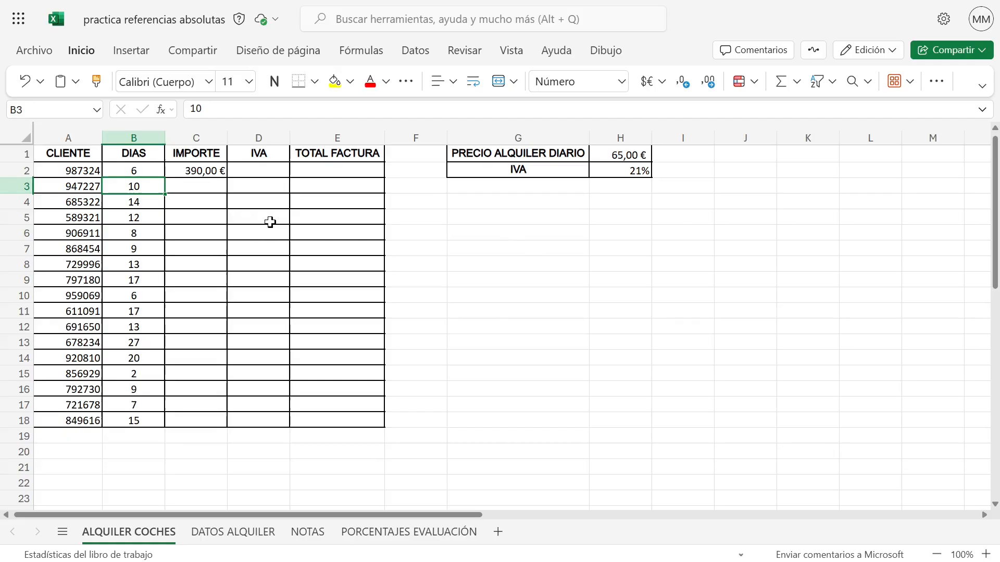
Fill the IMPORTE formula from C2 down to C18
click(190, 171)
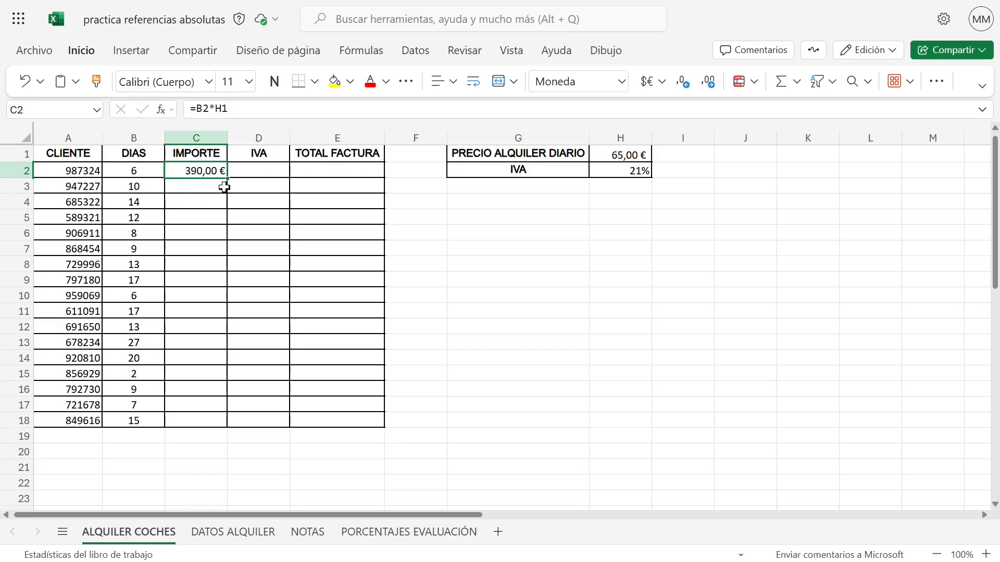
drag(227, 179, 212, 419)
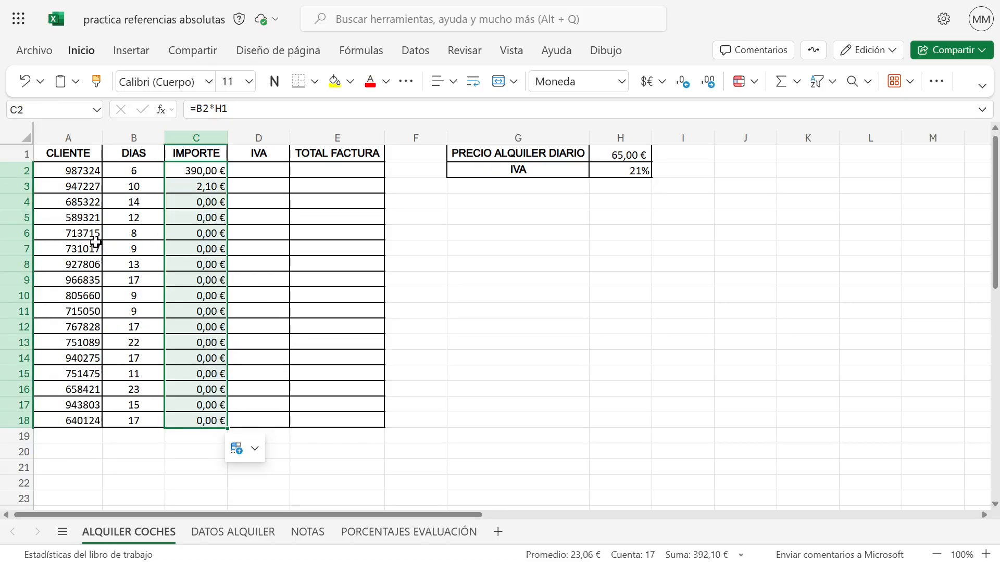
Examine the copied formulas in C2 through C7 to see how their references shift row by row
click(218, 172)
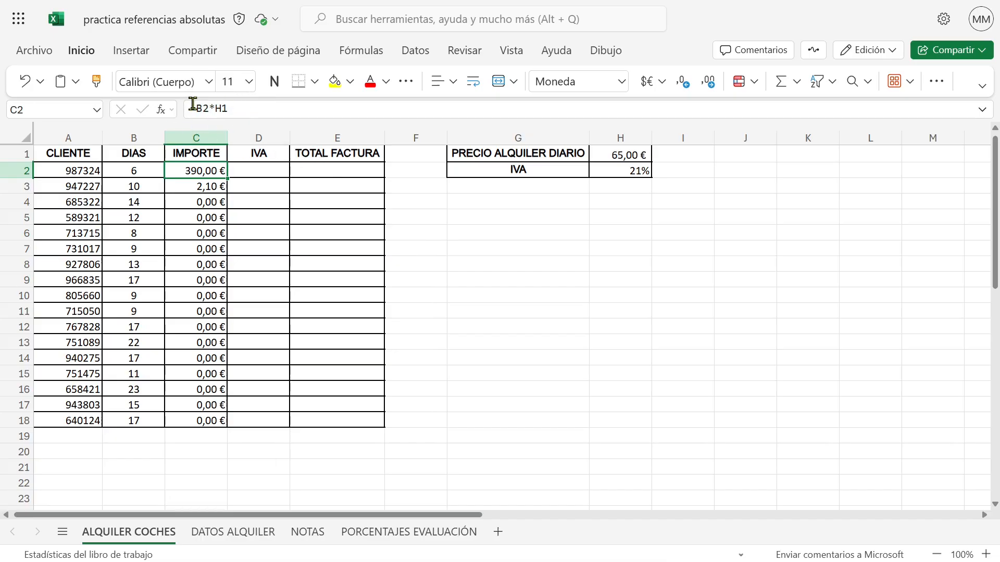
click(199, 185)
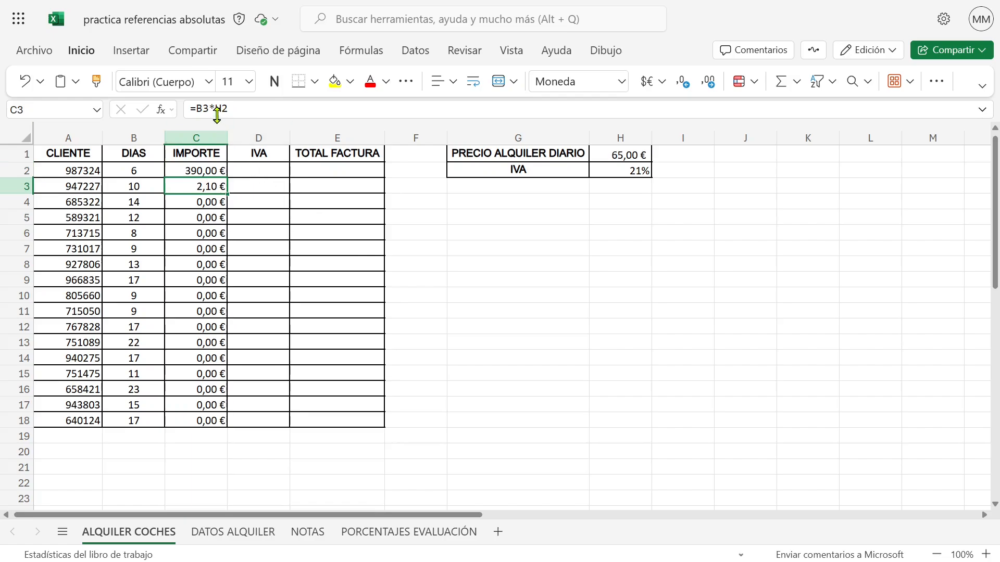
click(203, 202)
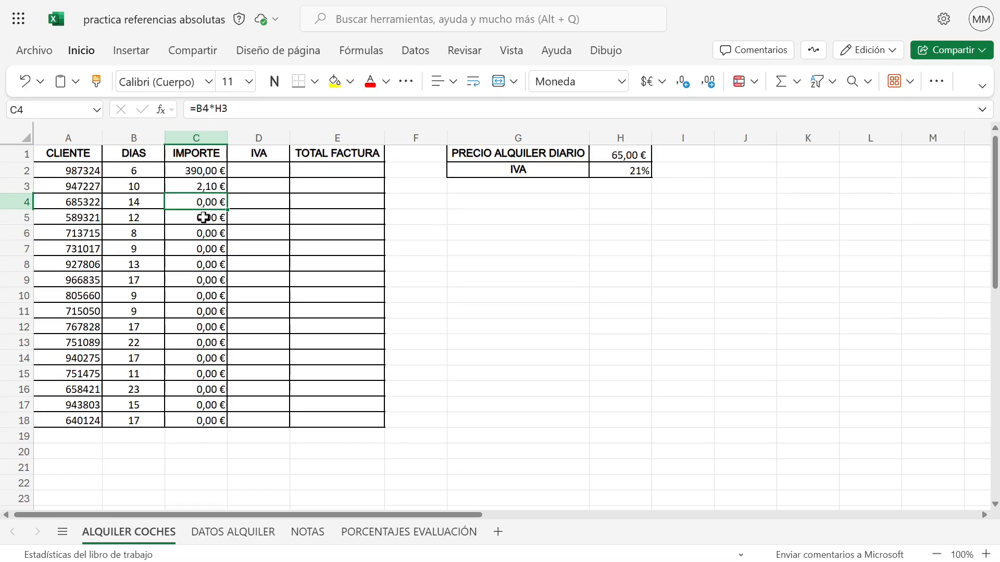
click(204, 218)
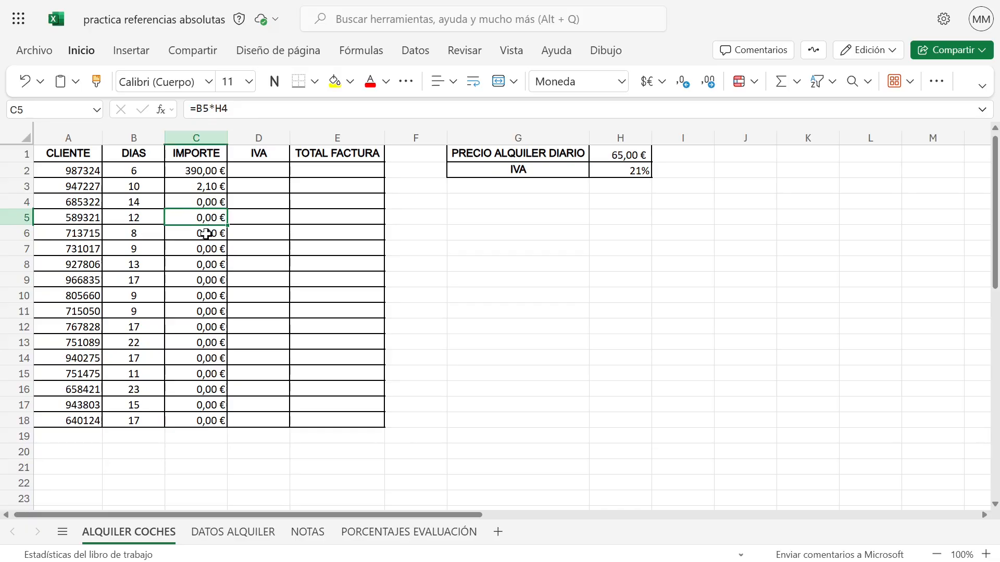
click(207, 235)
click(209, 252)
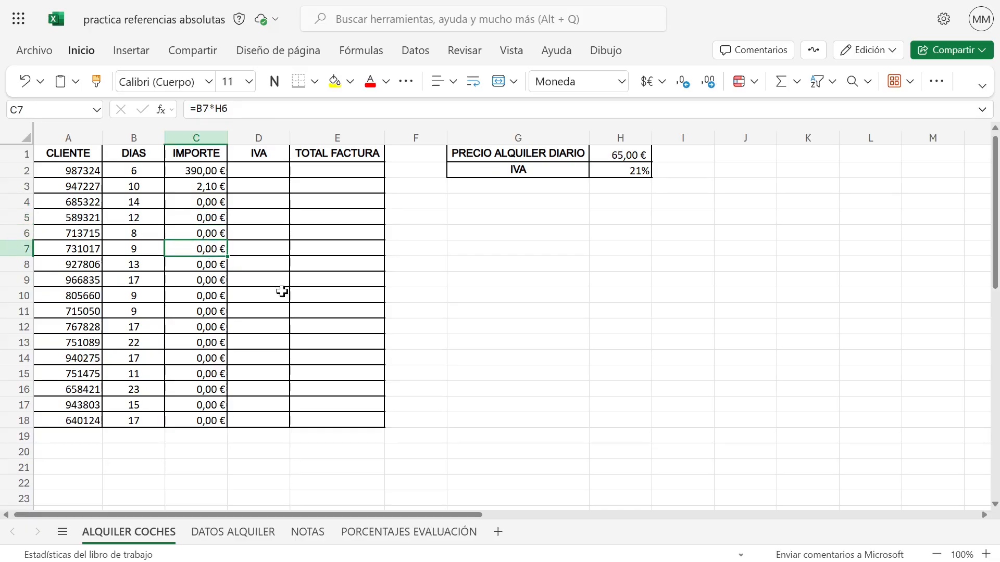
Compare the references in C2, C3 and C4 with the days in B3 and the daily price in H1
click(185, 172)
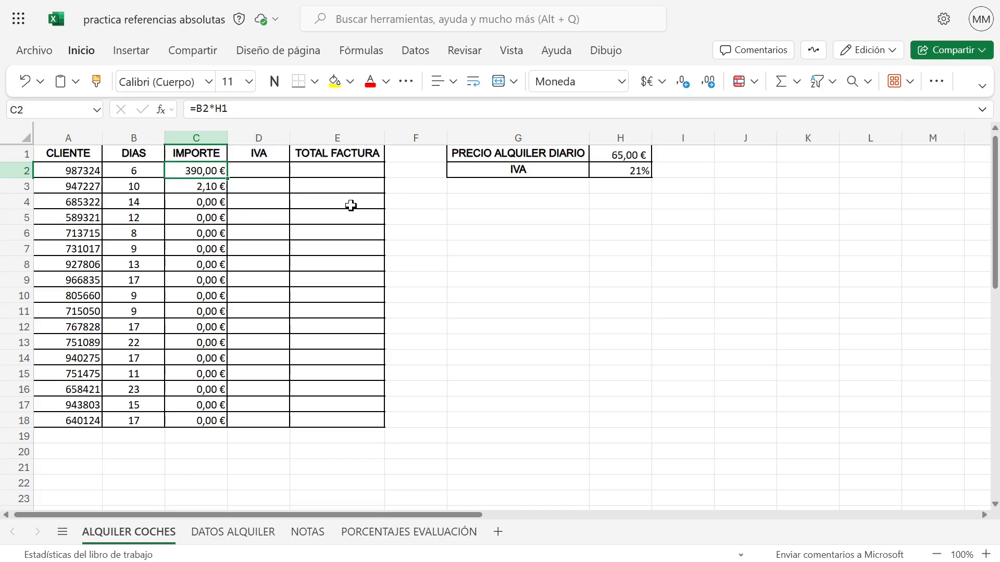
click(199, 188)
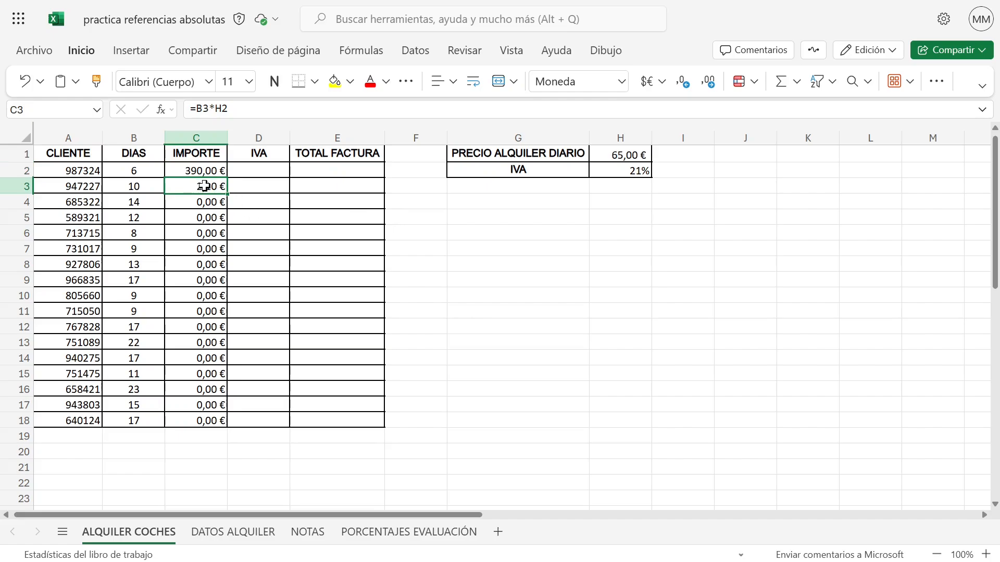
click(133, 188)
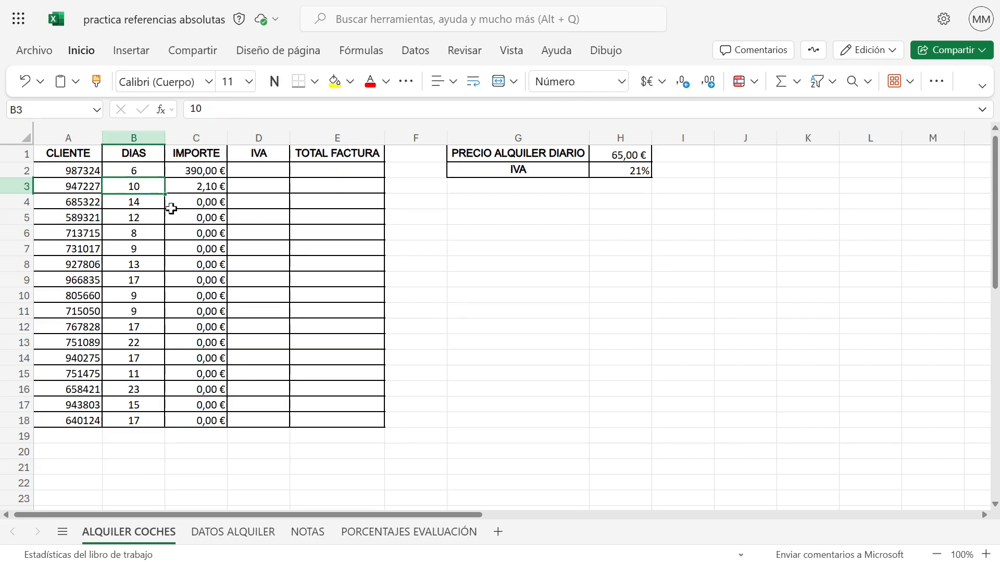
click(201, 171)
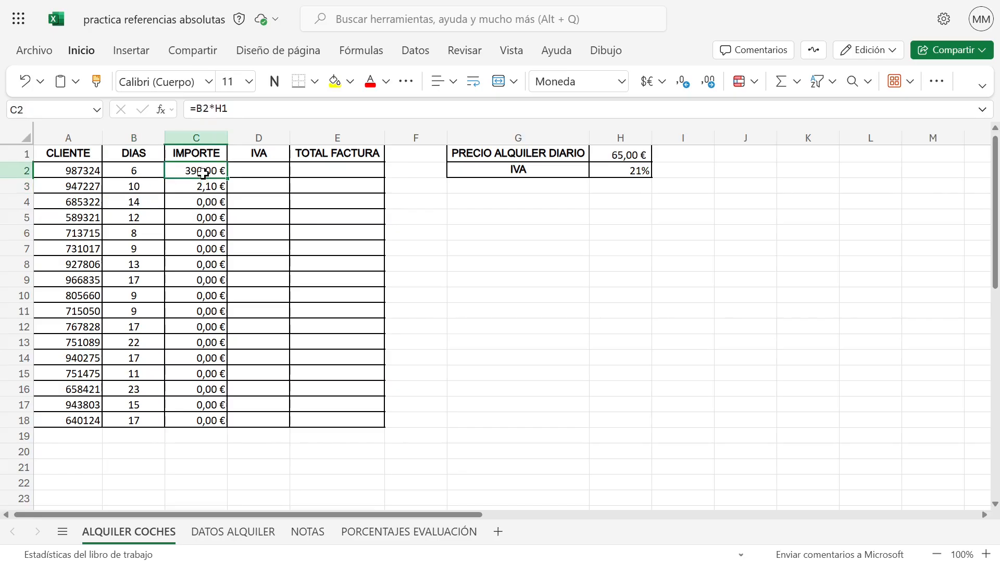
click(207, 186)
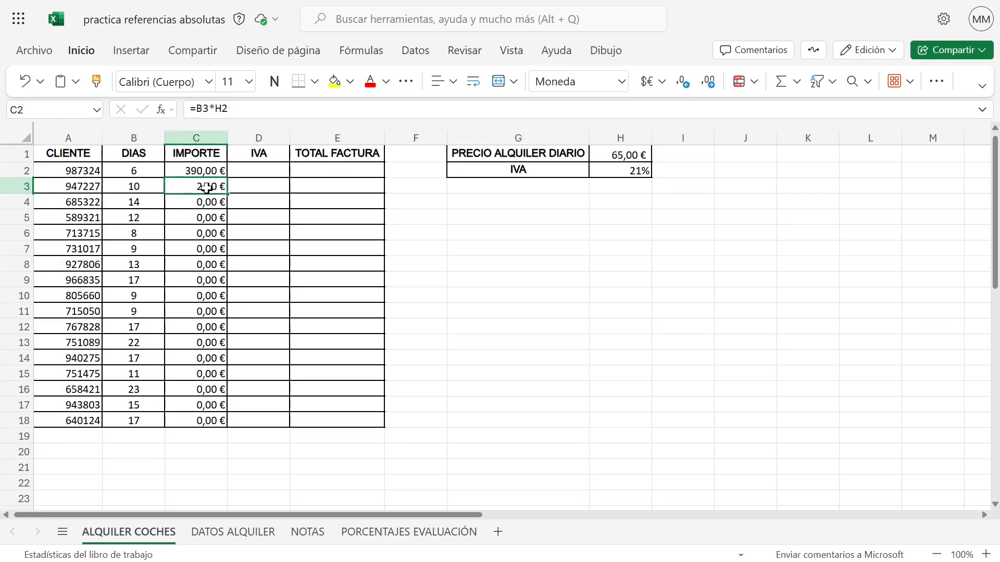
click(182, 202)
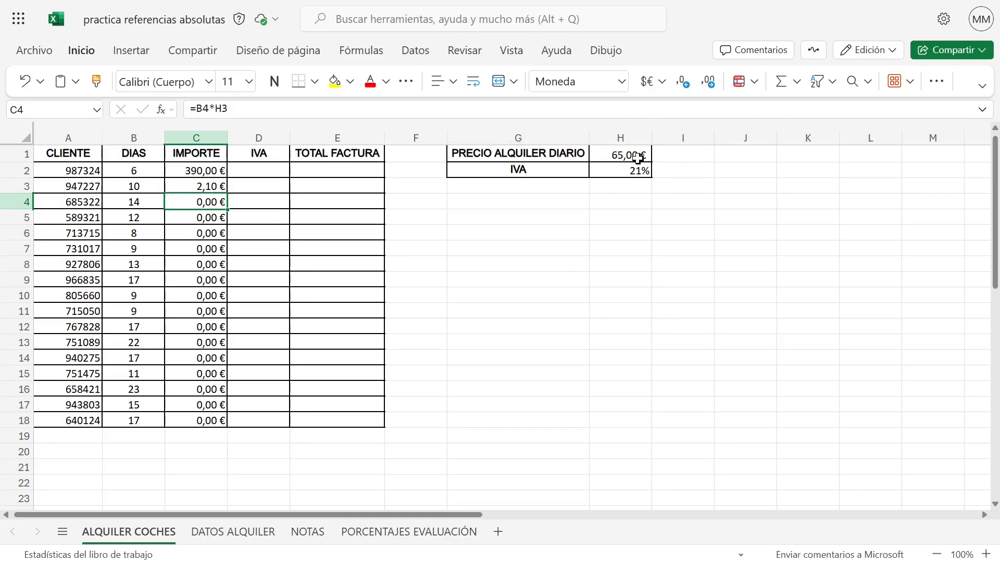
click(614, 155)
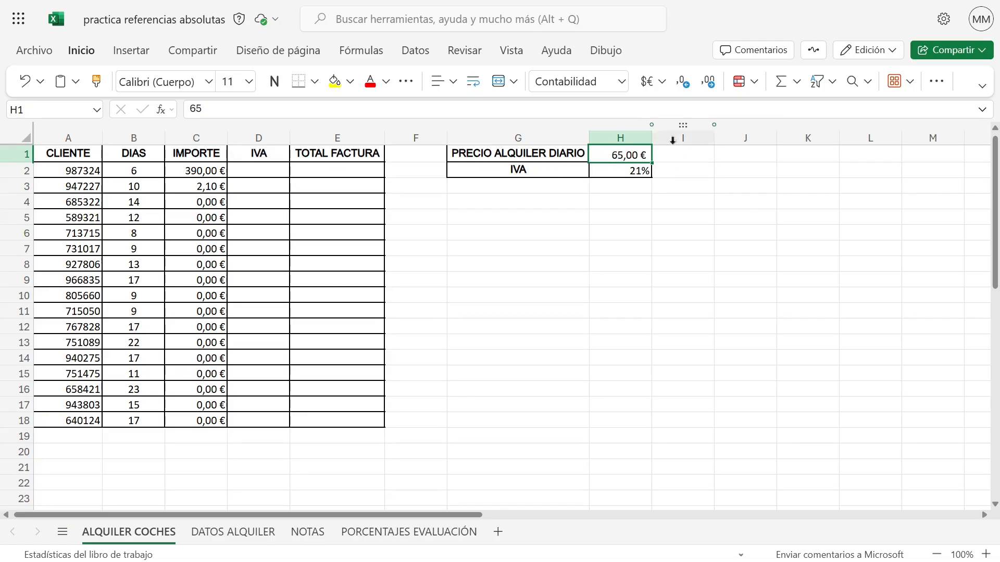
Recheck the formulas from C2 down to C7, examining which column H cell each one multiplies by
click(206, 172)
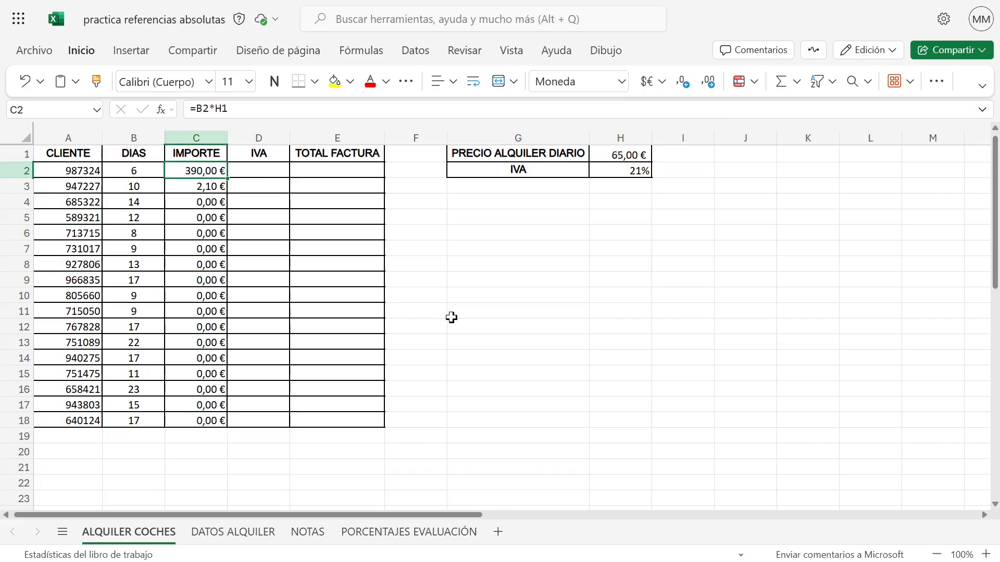
click(197, 185)
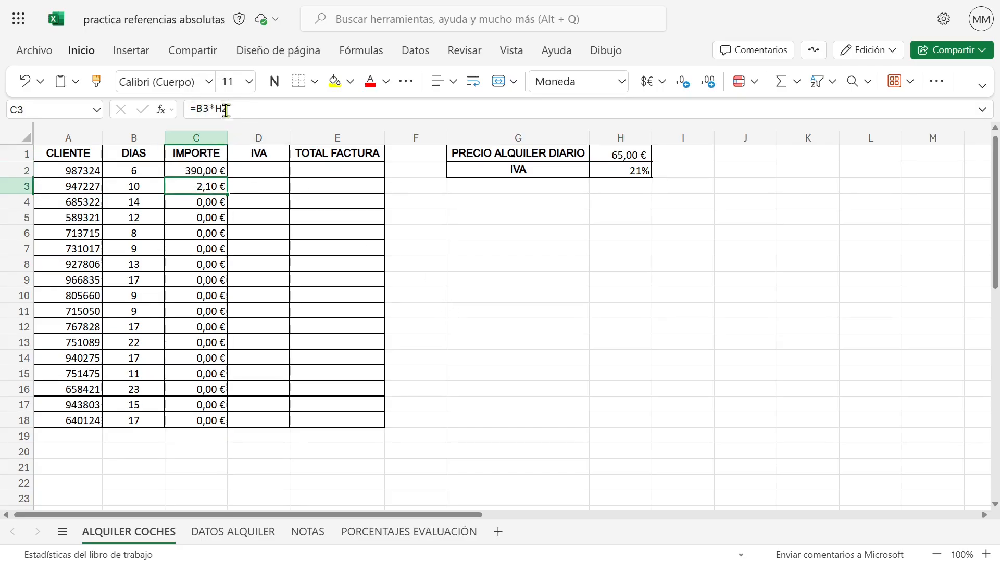
click(202, 196)
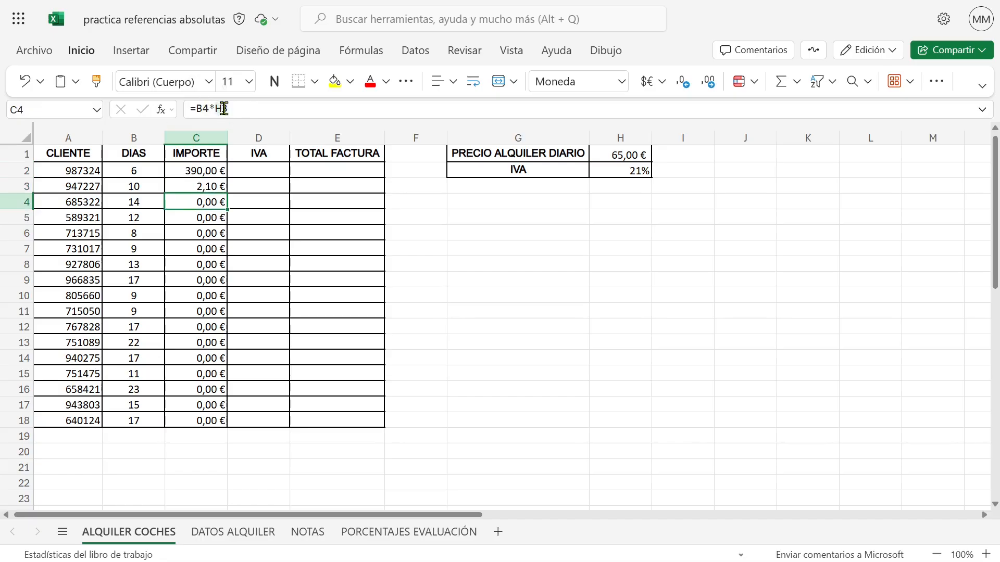
click(202, 218)
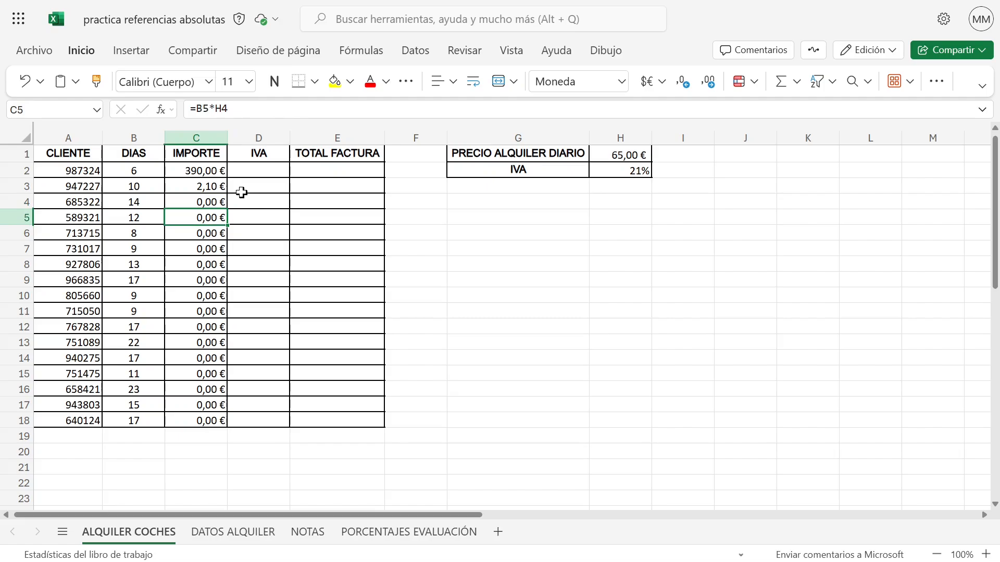
click(183, 169)
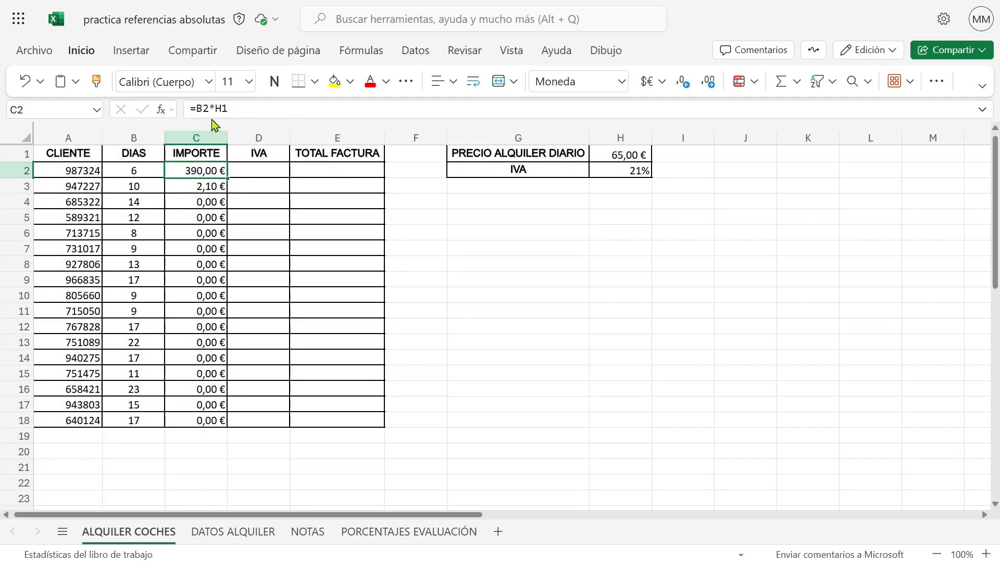
click(191, 192)
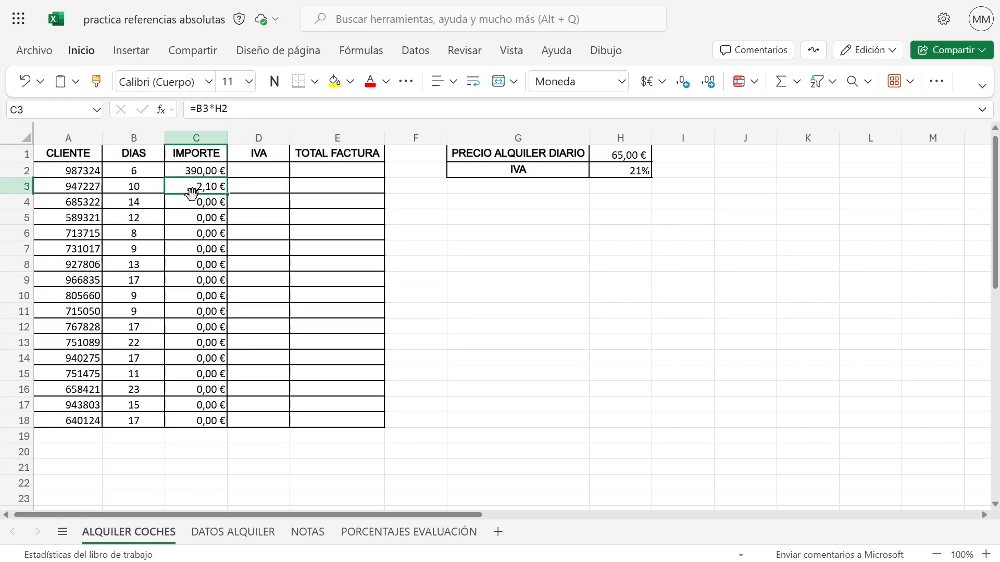
click(192, 202)
click(197, 222)
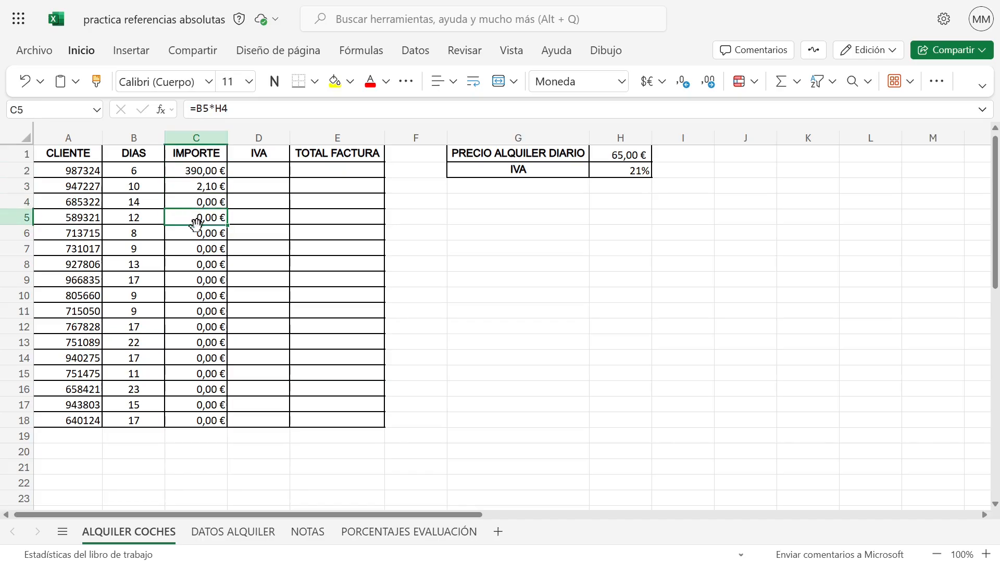
click(199, 233)
click(203, 249)
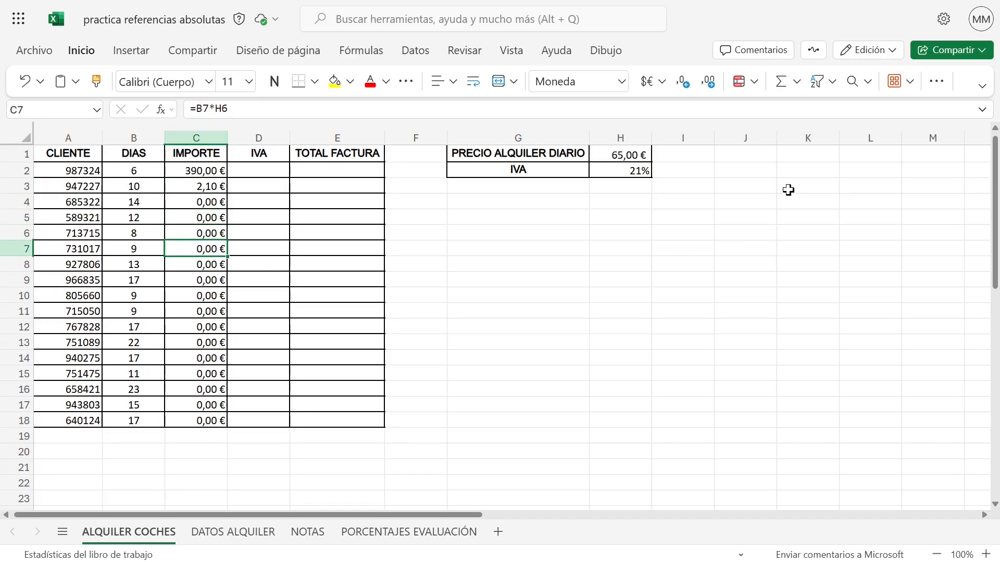
Inspect the column H cells from H2 down to H15, and review the formulas in C10 and C2
click(633, 173)
click(631, 201)
click(621, 246)
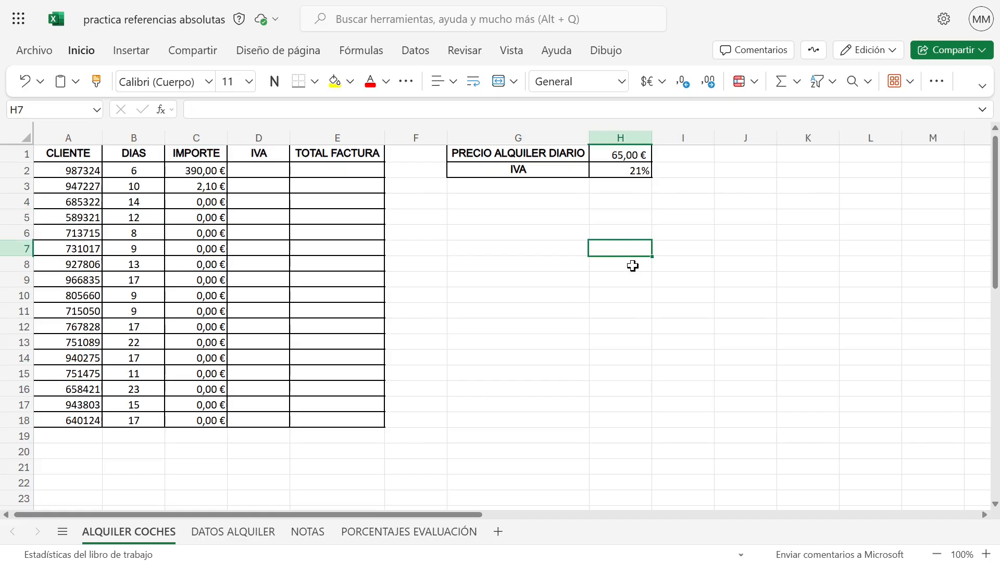
click(613, 223)
click(628, 280)
click(636, 326)
click(628, 370)
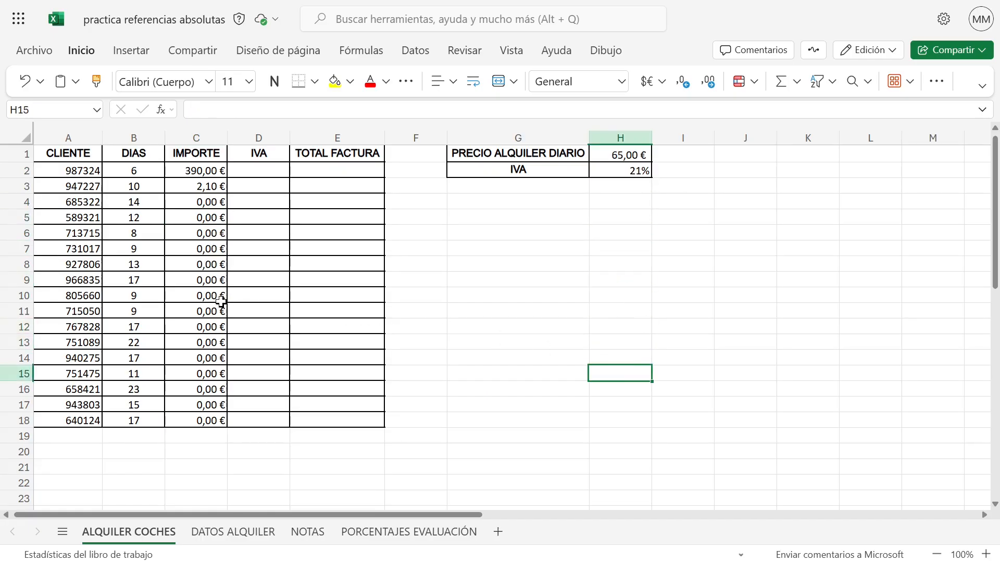
click(221, 299)
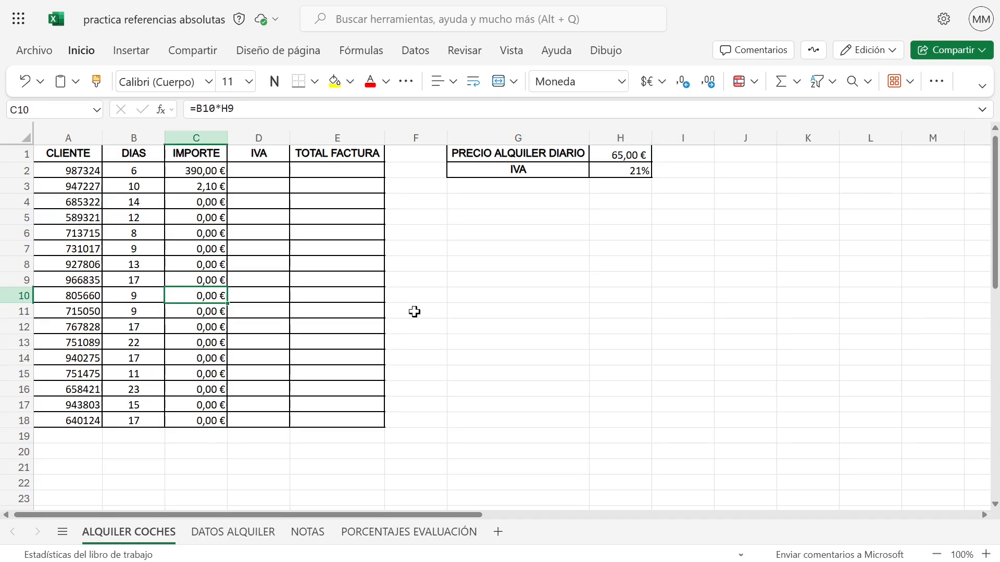
click(219, 170)
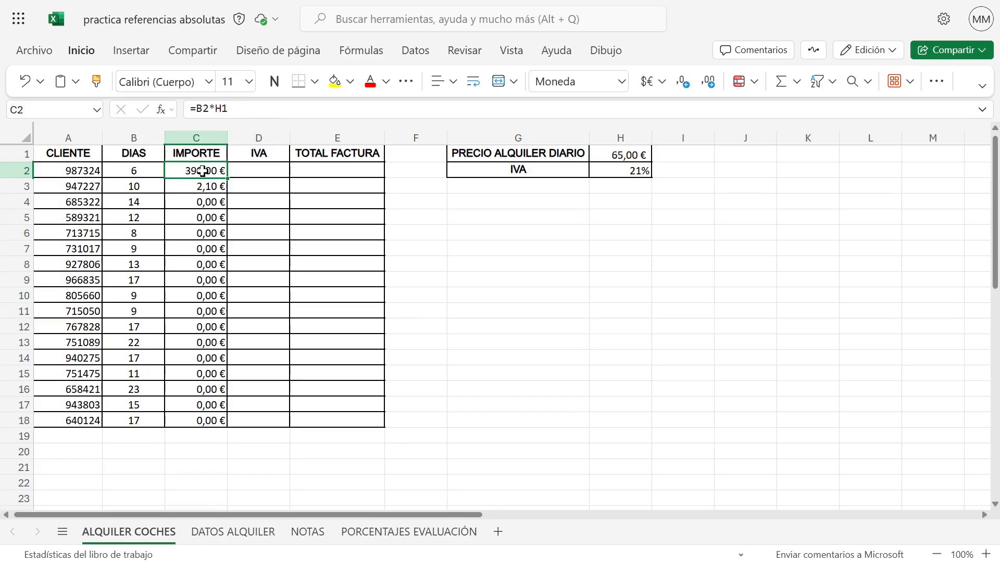
Make the daily price reference in C2 absolute so the formula reads =B2*$H$1, and copy it down to C18
click(223, 109)
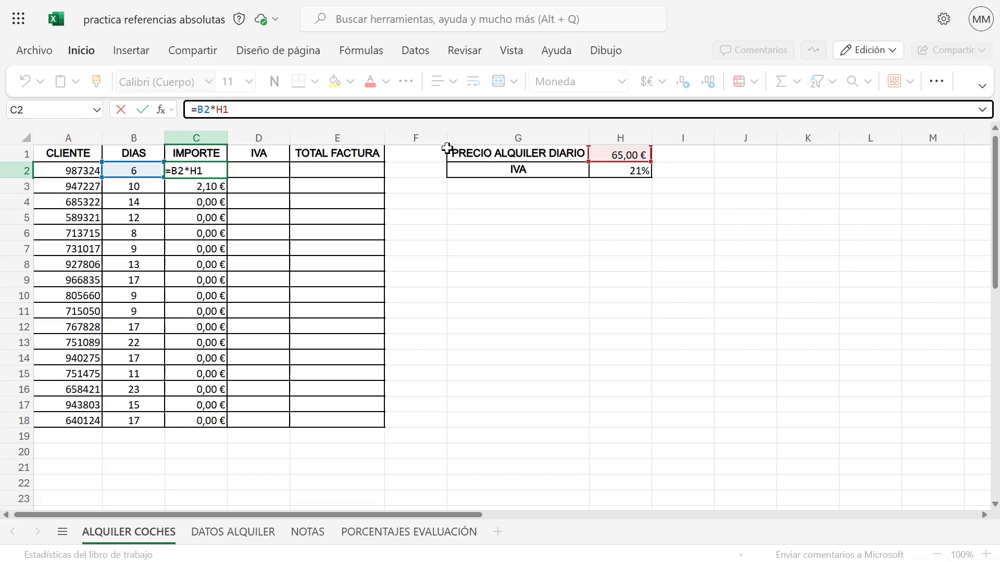
key(F4)
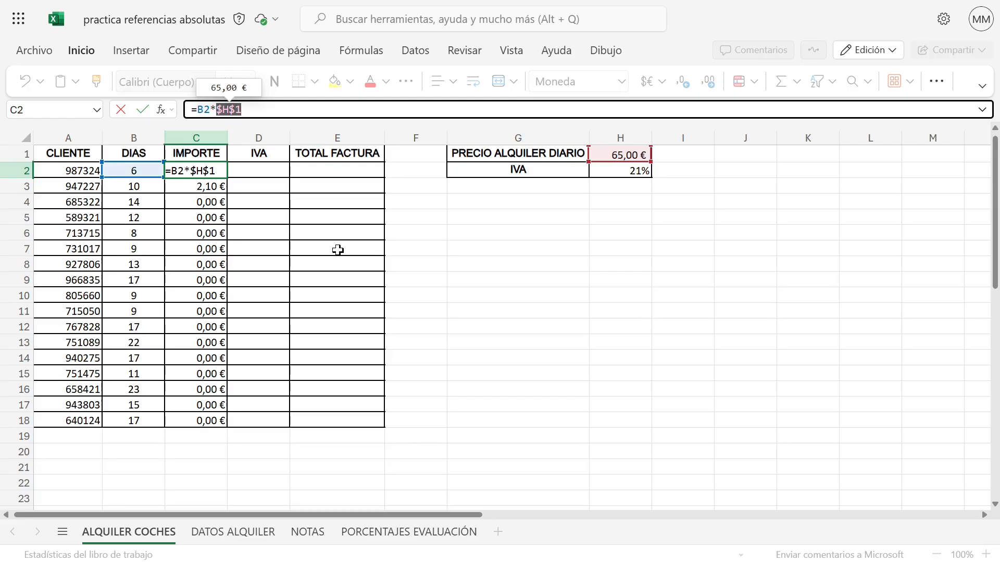
key(Return)
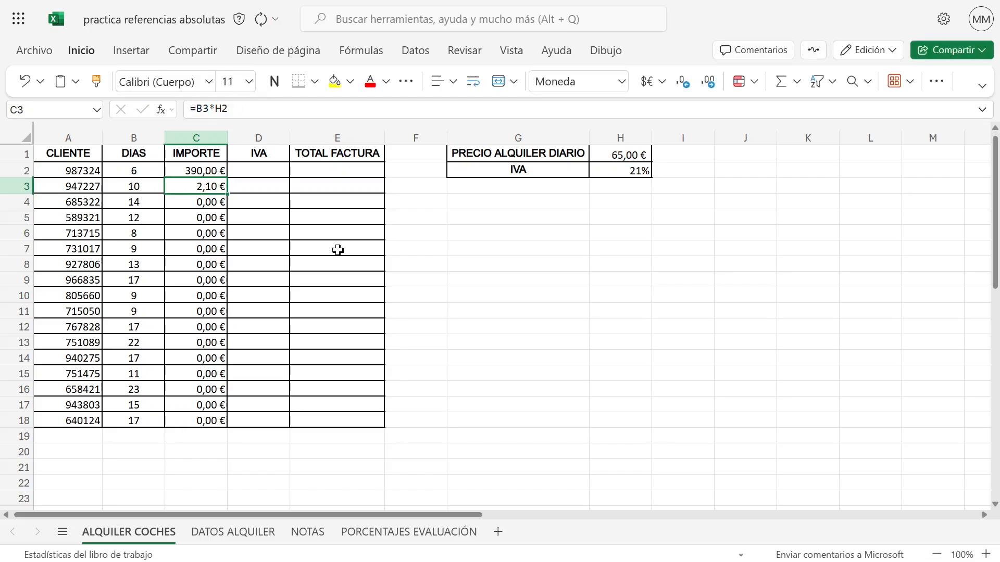
click(209, 171)
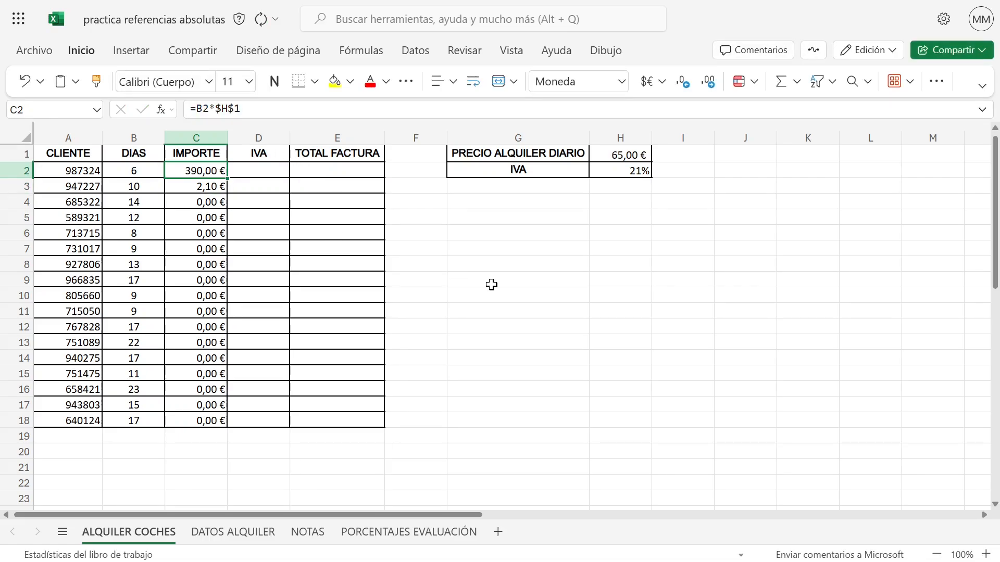
drag(228, 178, 227, 422)
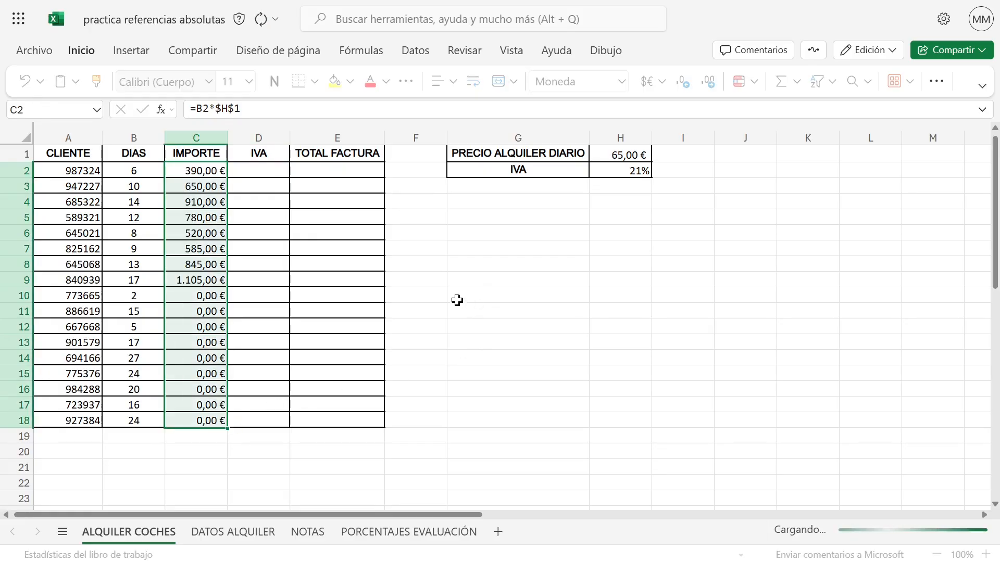
Spot-check the copied IMPORTE formulas in C2, C3, C4, C6 and further down for the reference to $H$1
click(197, 169)
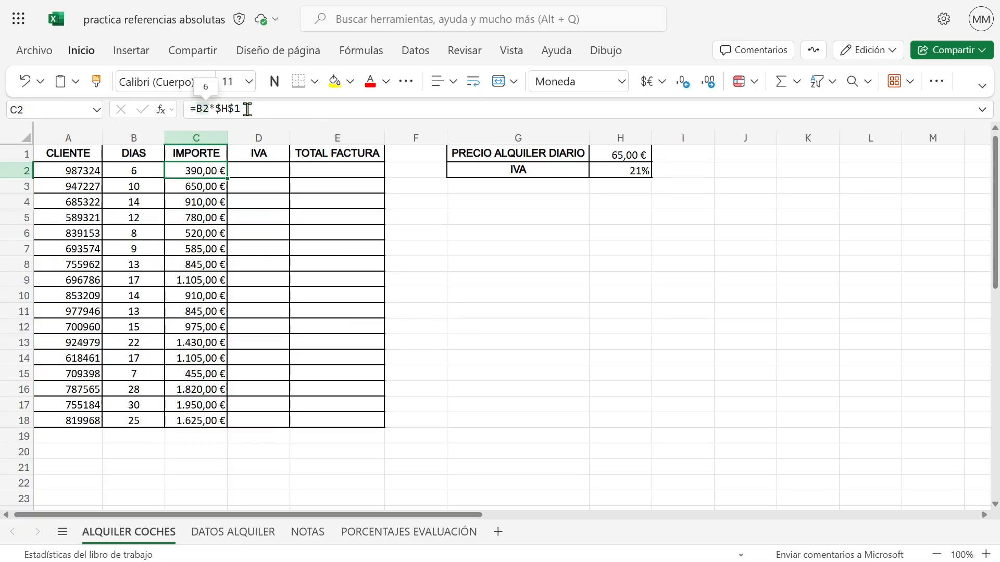
click(200, 189)
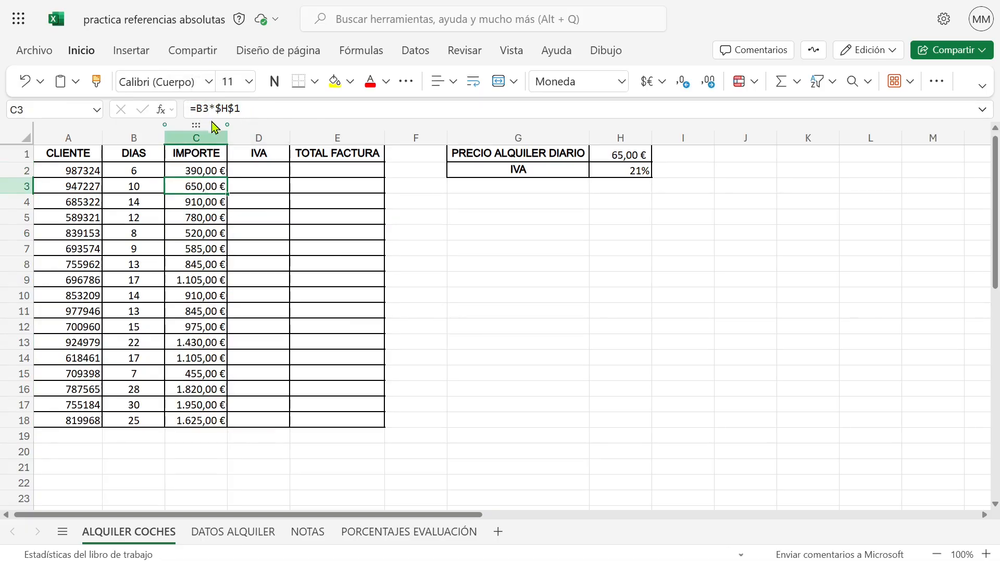
click(202, 202)
click(199, 232)
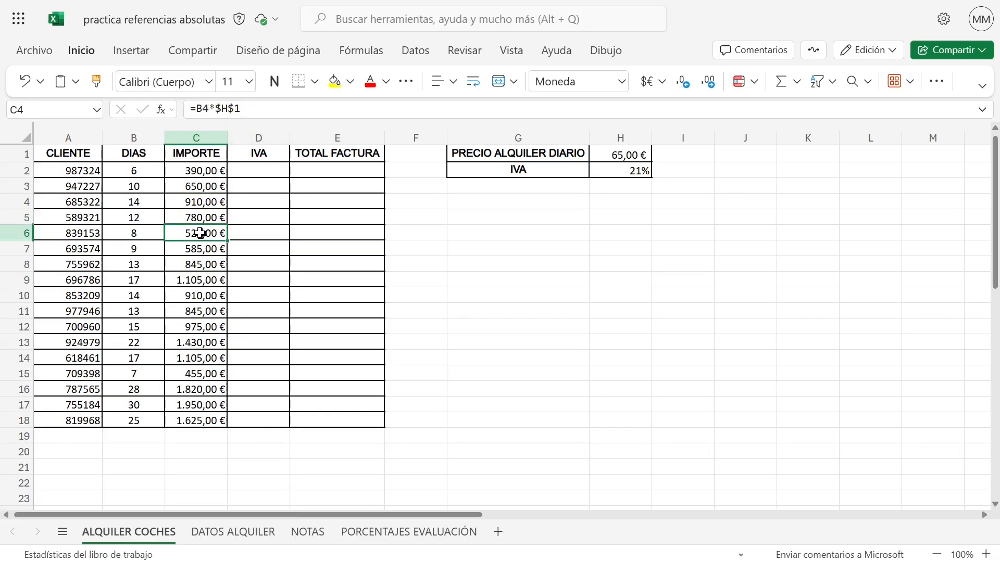
click(200, 264)
click(207, 324)
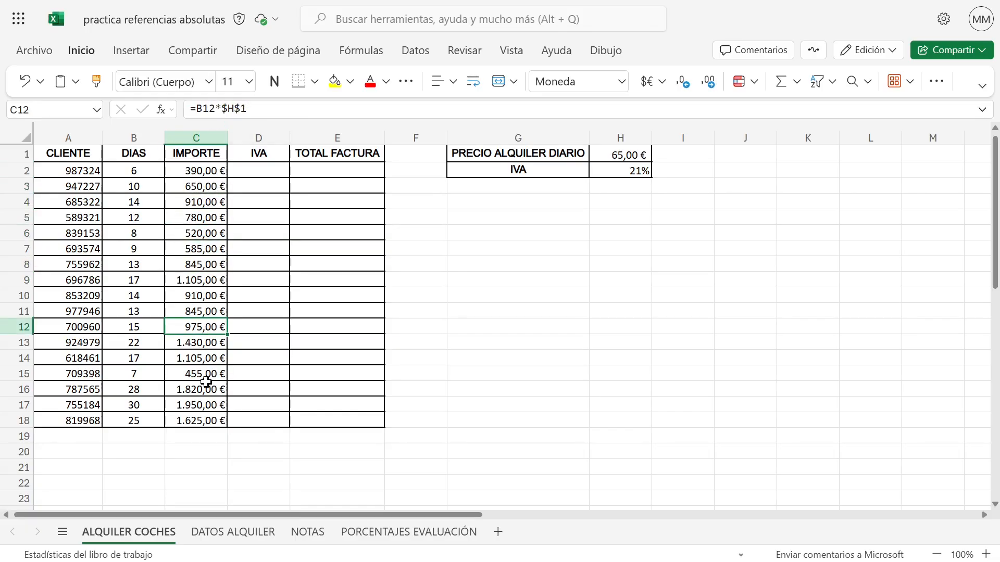
Examine the IMPORTE formulas row by row from C2 to C11, comparing the column B reference with the fixed $H$1
click(198, 169)
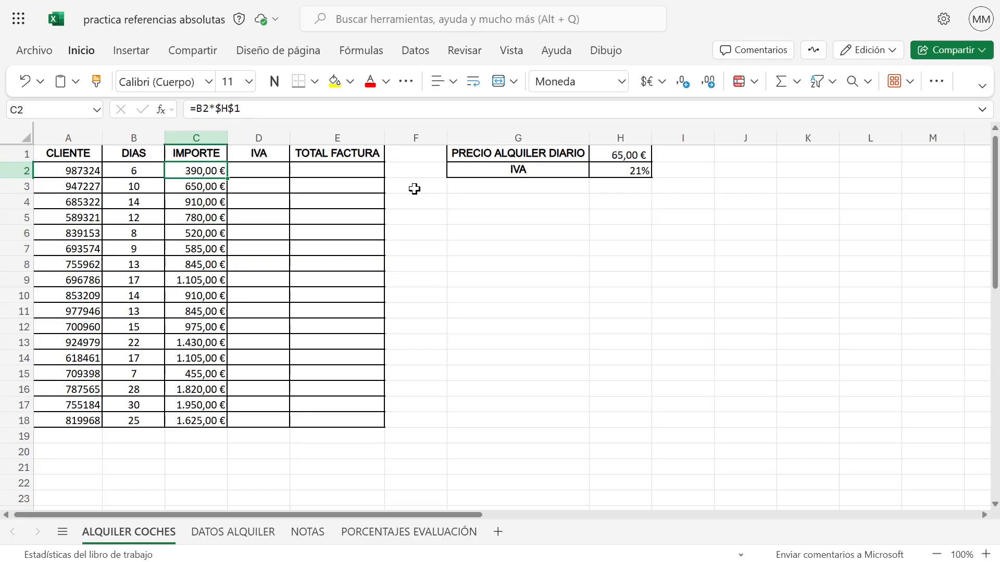
key(Down)
key(Down)
key(Down)
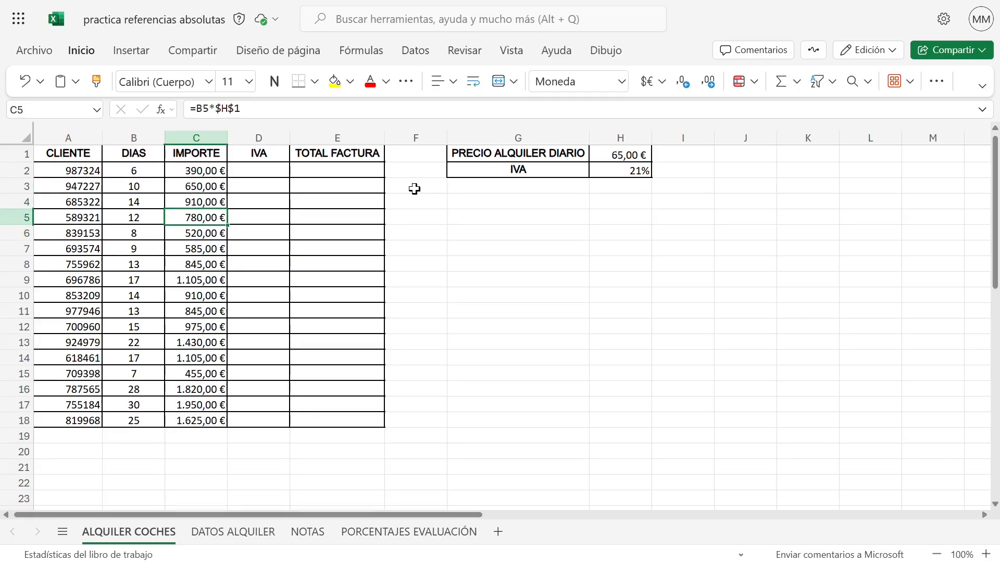
key(Down)
key(Down)
key(Down)
key(Down)
key(Down)
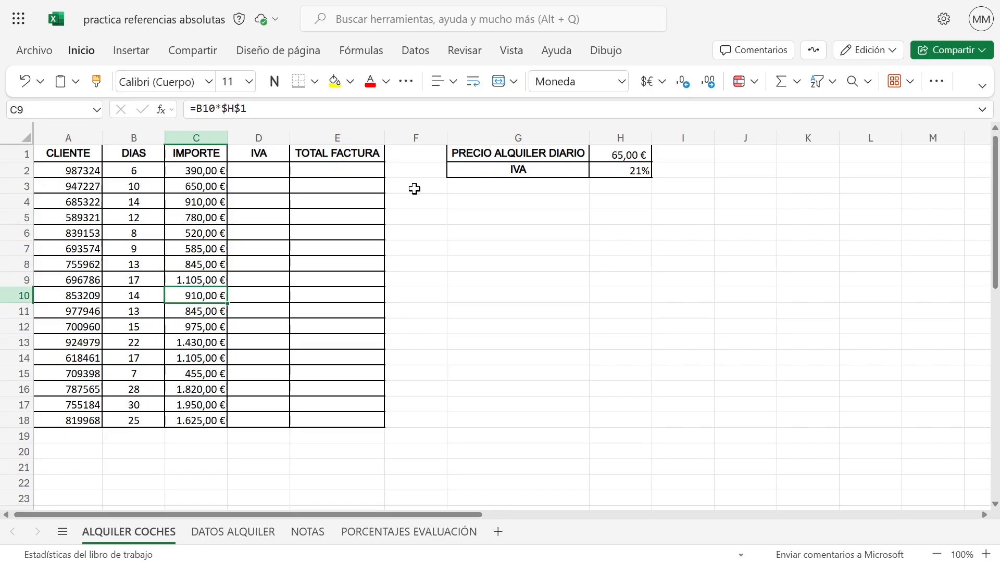
key(Down)
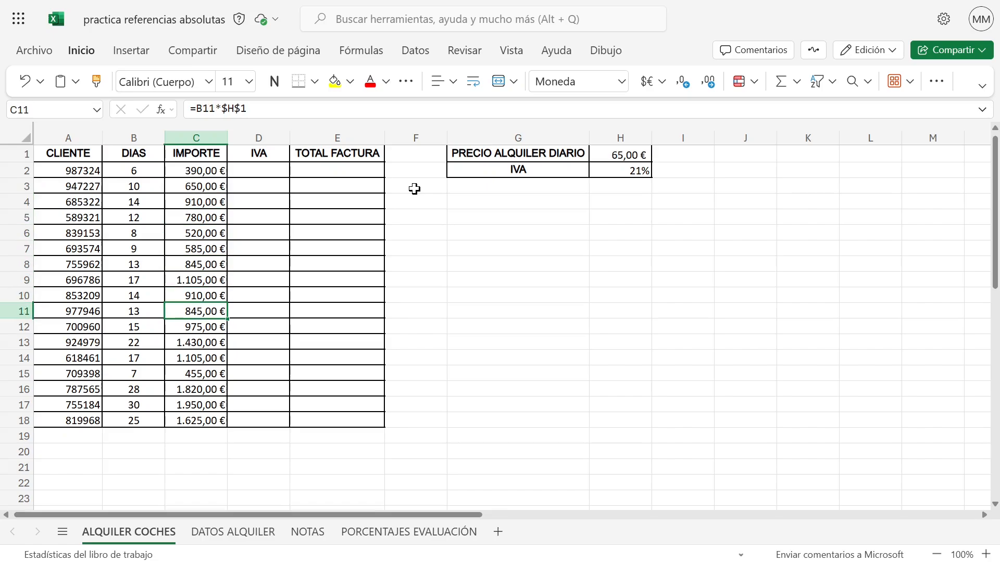
Review the IMPORTE formulas again from C2 down to C15, following how the days reference changes in each row
click(197, 170)
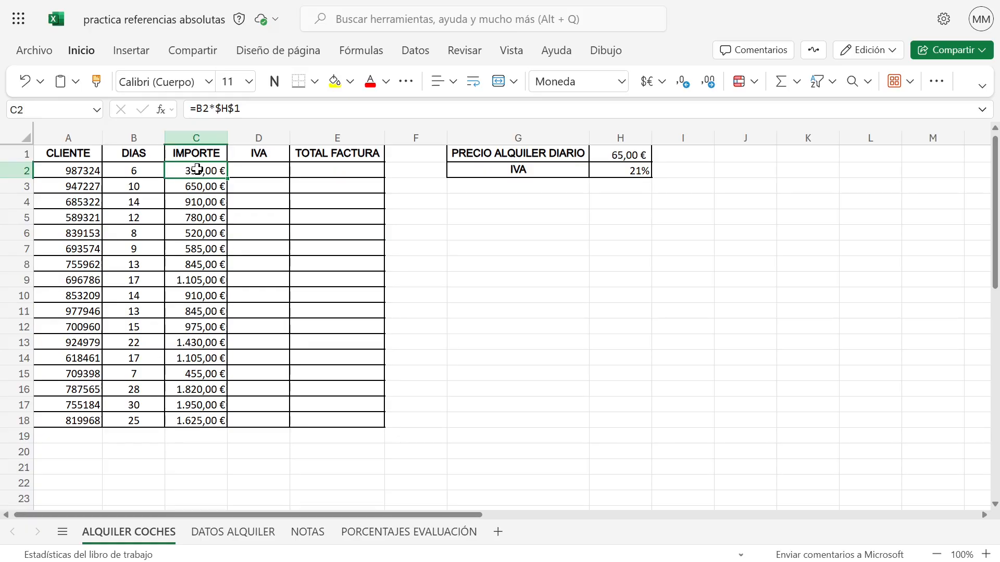
key(Down)
key(Down)
key(Down)
key(Down)
key(Down)
key(Down)
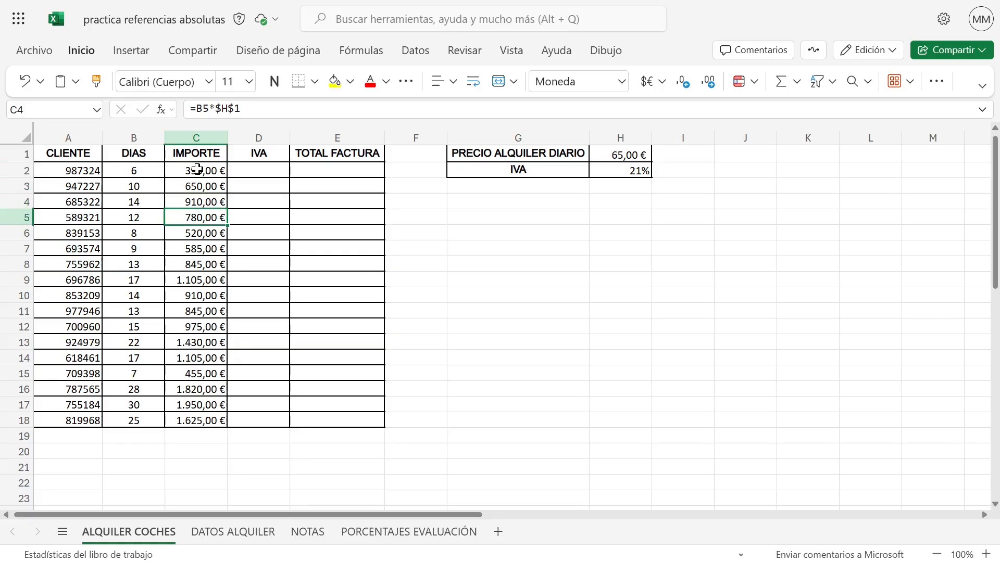
key(Down)
key(Down)
key(Down)
key(Down)
key(Down)
key(Down)
key(Down)
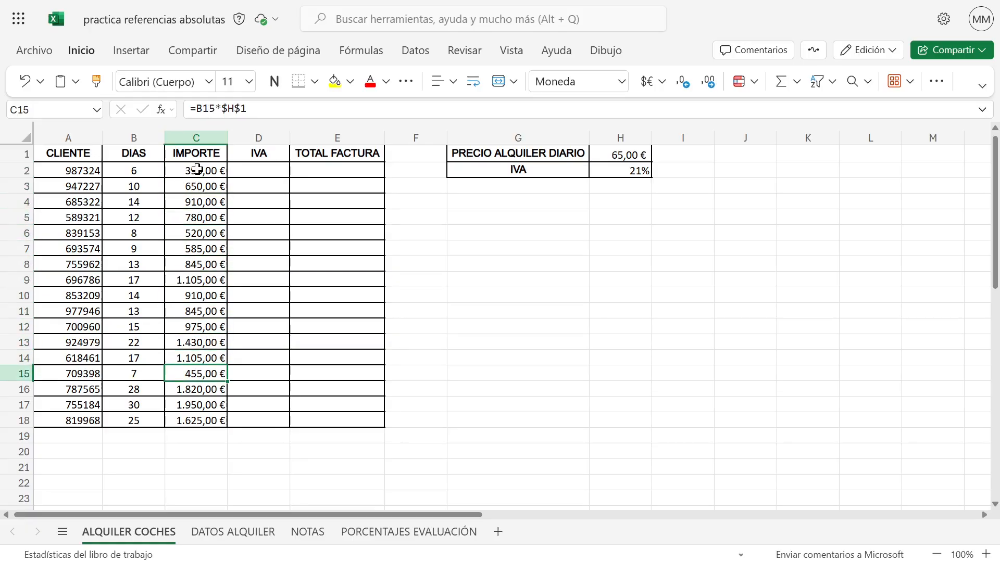
Build the IVA formula =C2*H2 in D2, multiplying the rental amount by the IVA percentage
click(267, 166)
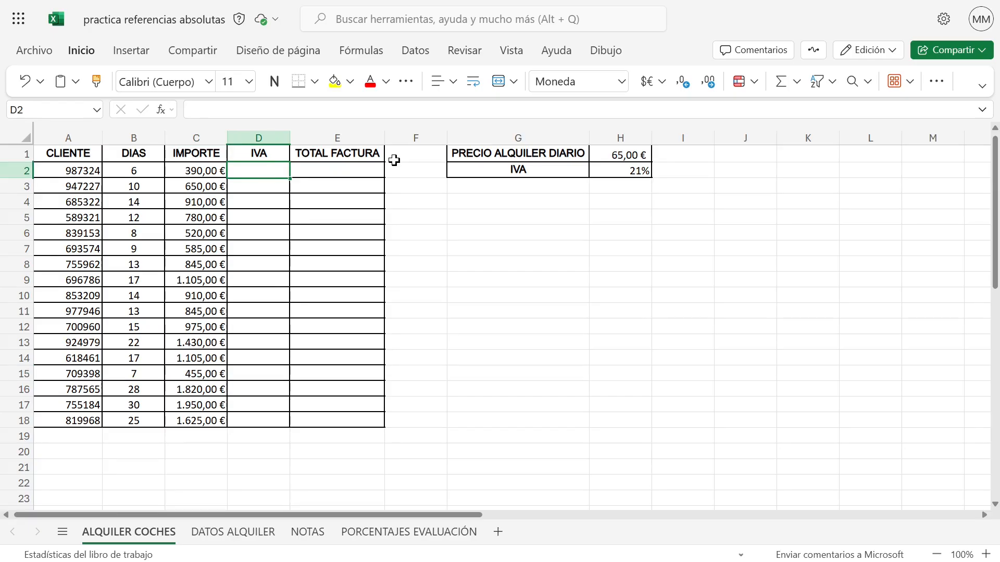
text(=)
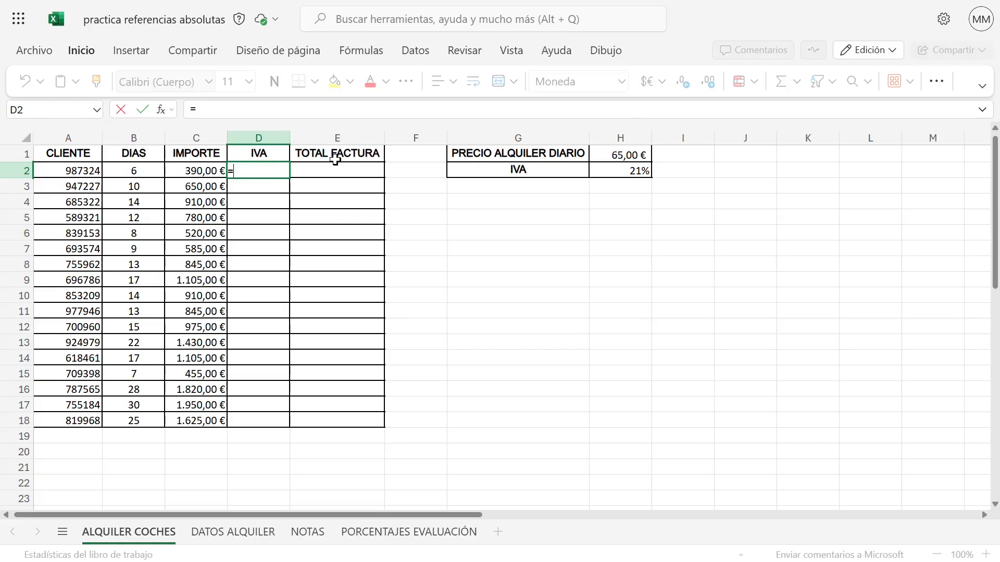
click(208, 170)
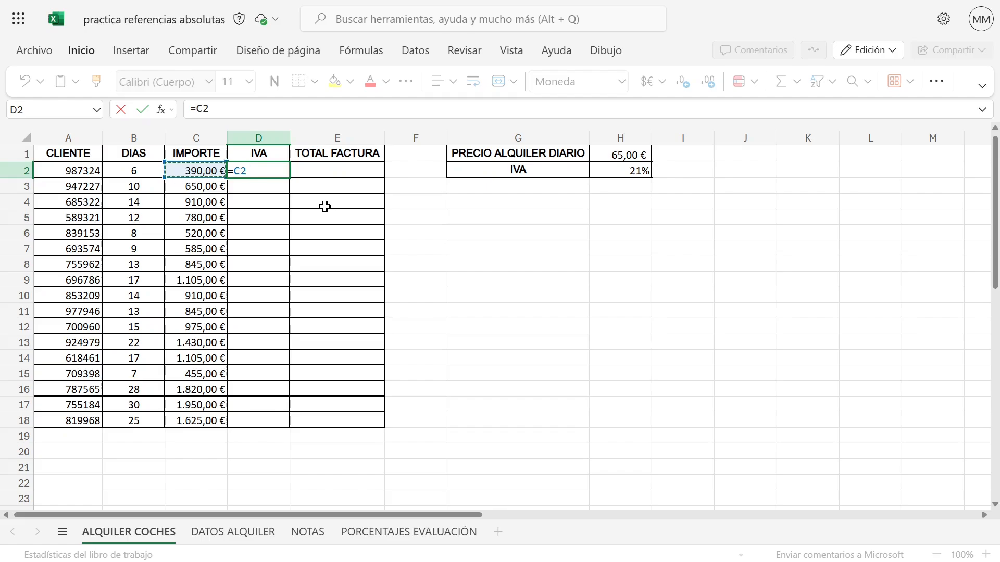
text(*)
click(629, 167)
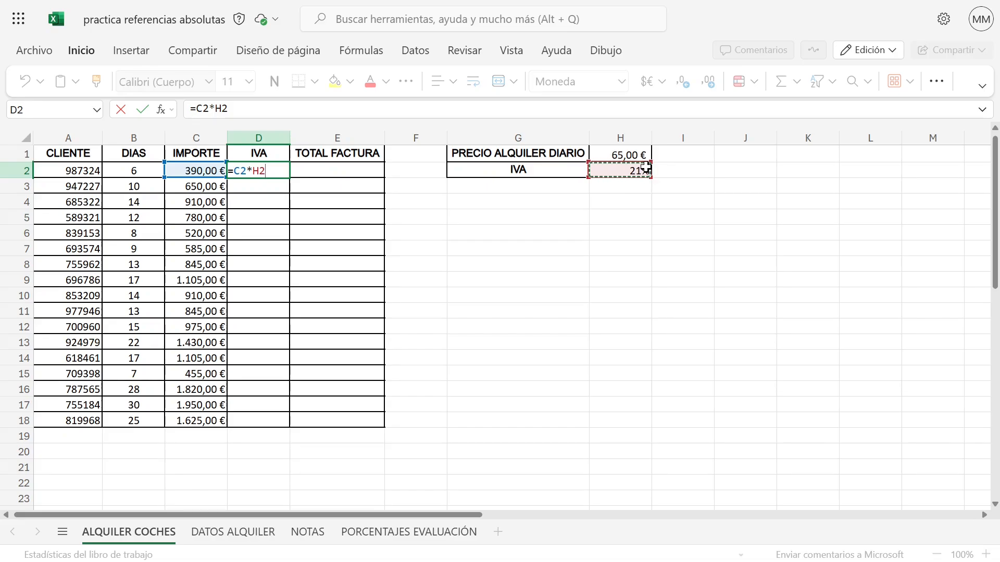
Cycle the H2 reference through its absolute, mixed and relative forms, and enter the D2 formula as =C2*$H$2
key(F4)
key(F4)
key(F4)
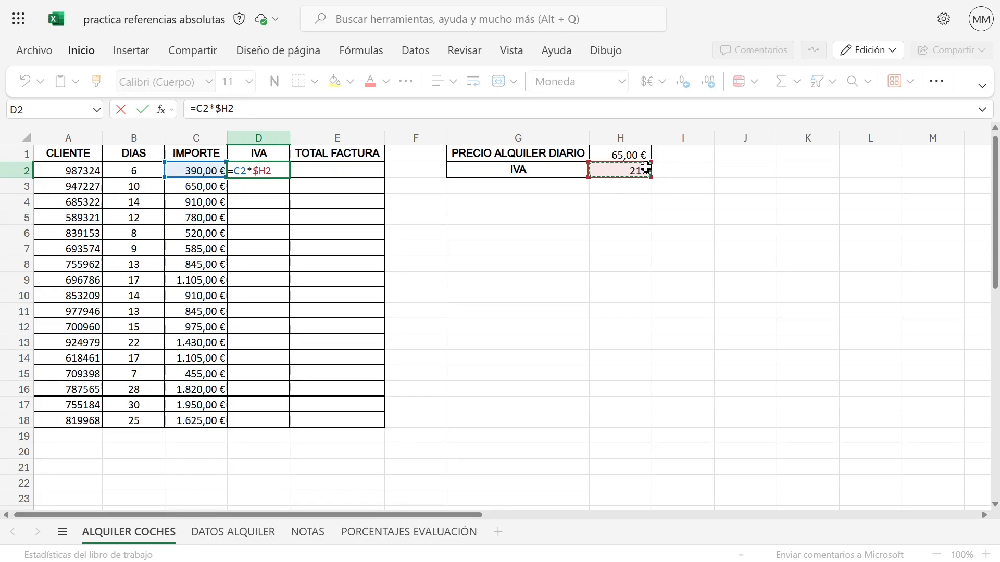
key(F4)
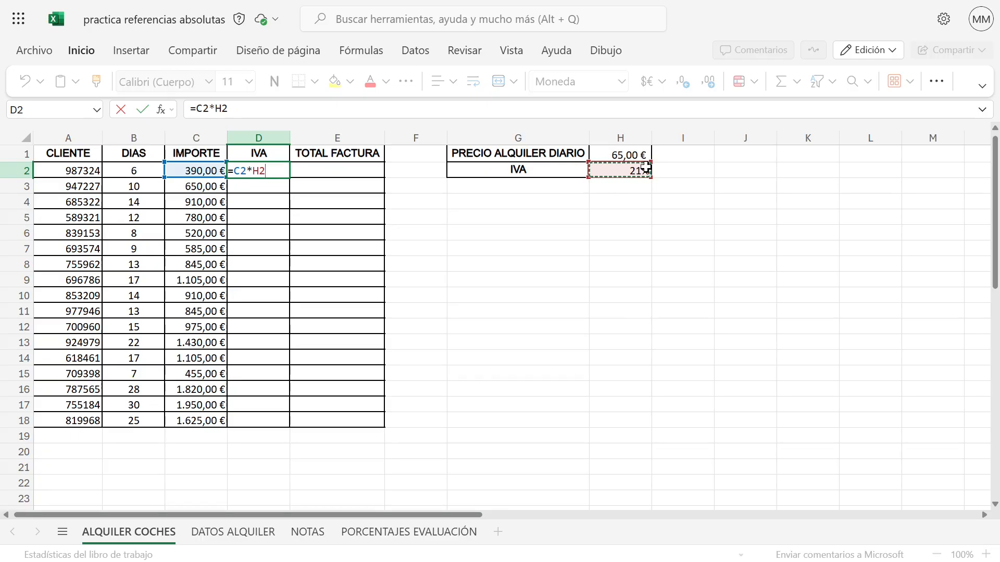
key(F4)
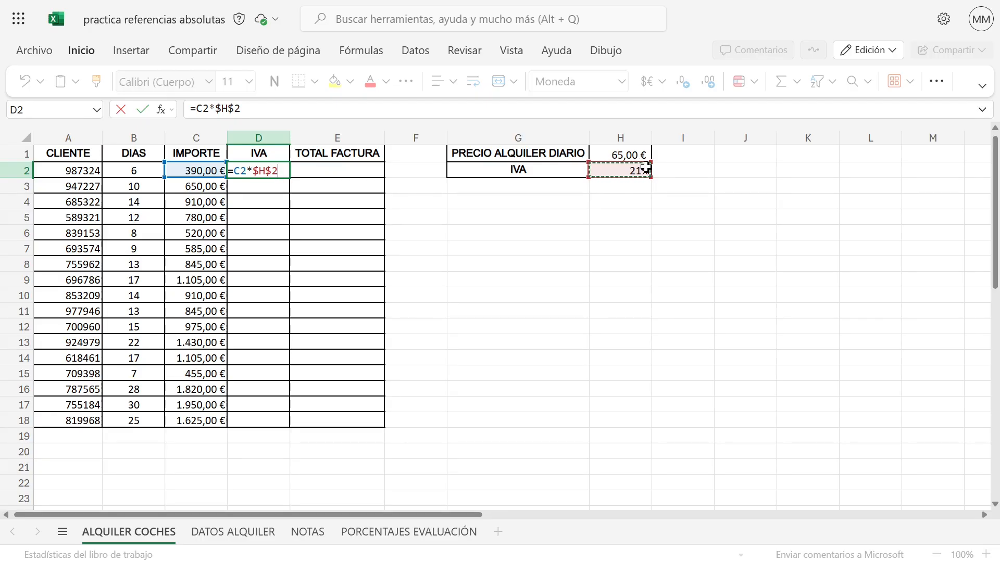
key(Return)
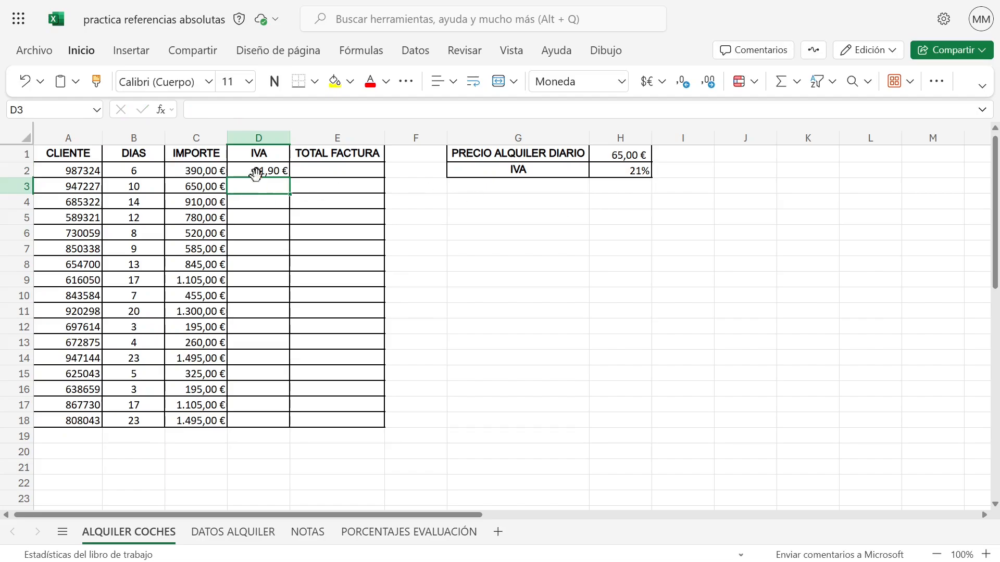
Copy the IVA formula from D2 down to D18 and check several copies for the fixed reference to $H$2
click(263, 171)
drag(288, 178, 280, 417)
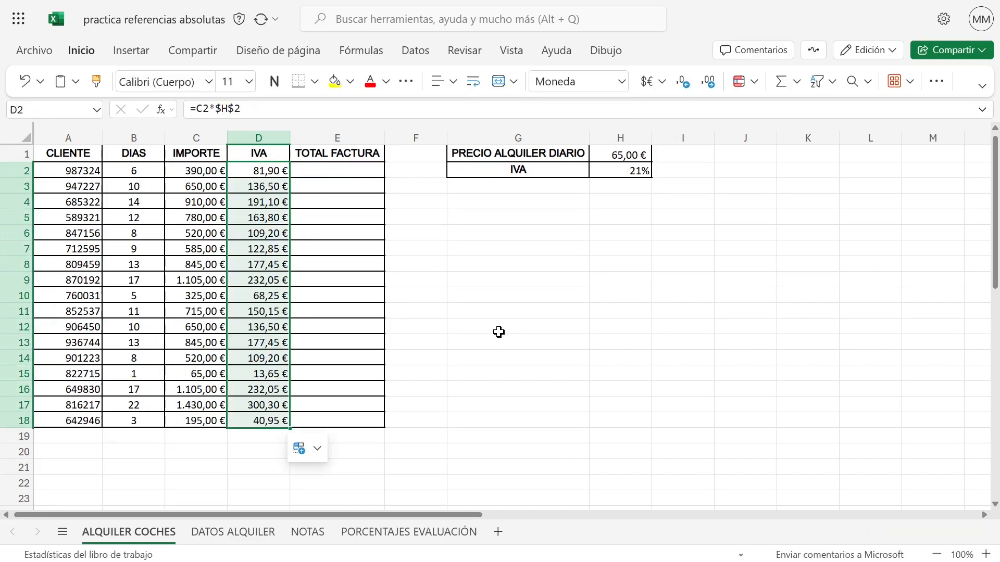
click(253, 181)
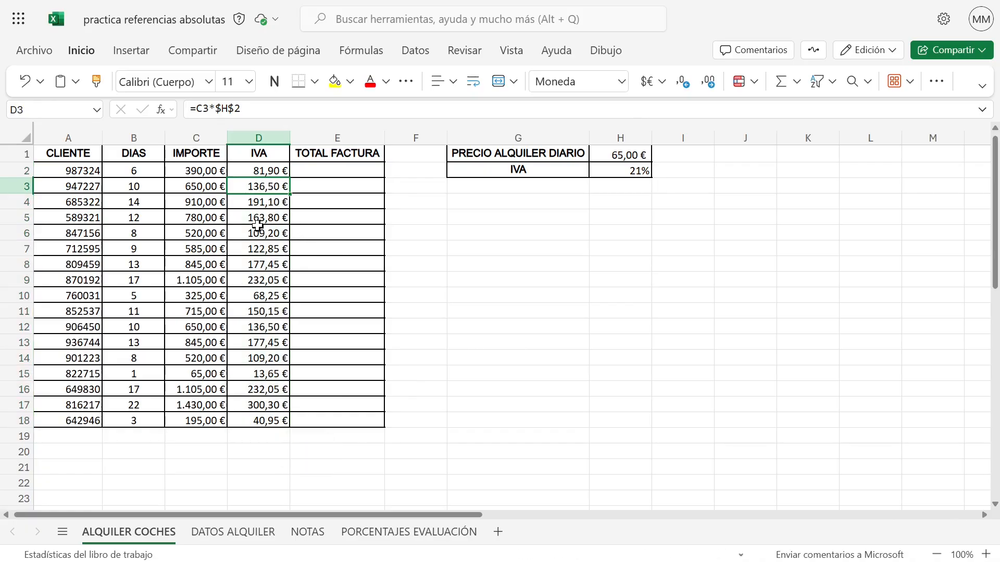
click(257, 229)
click(253, 261)
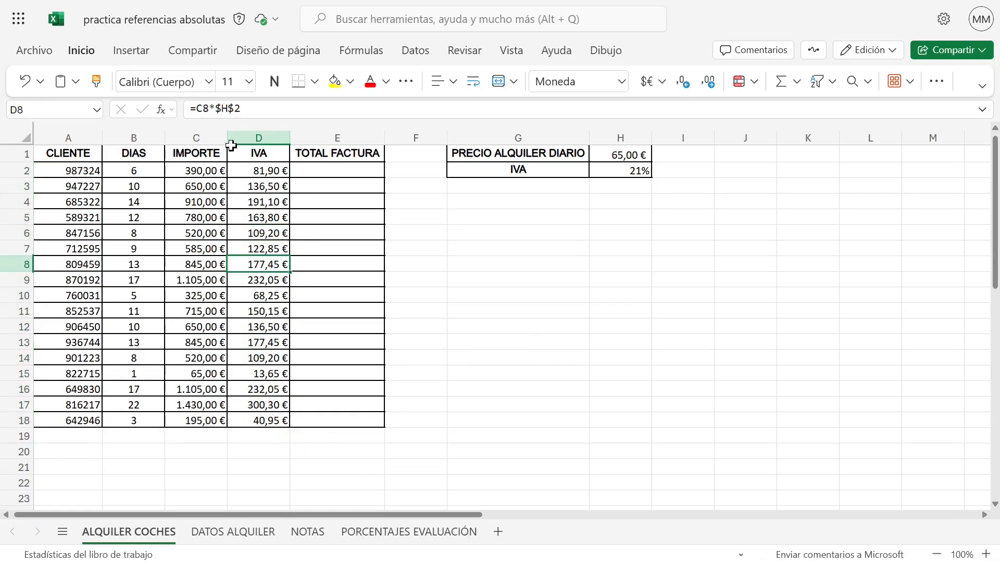
click(262, 299)
click(265, 341)
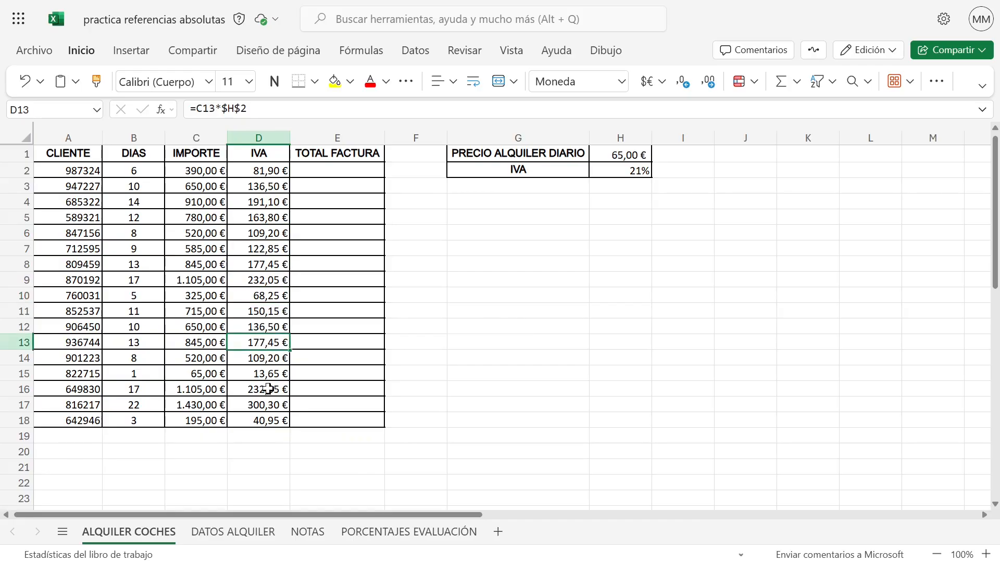
click(265, 393)
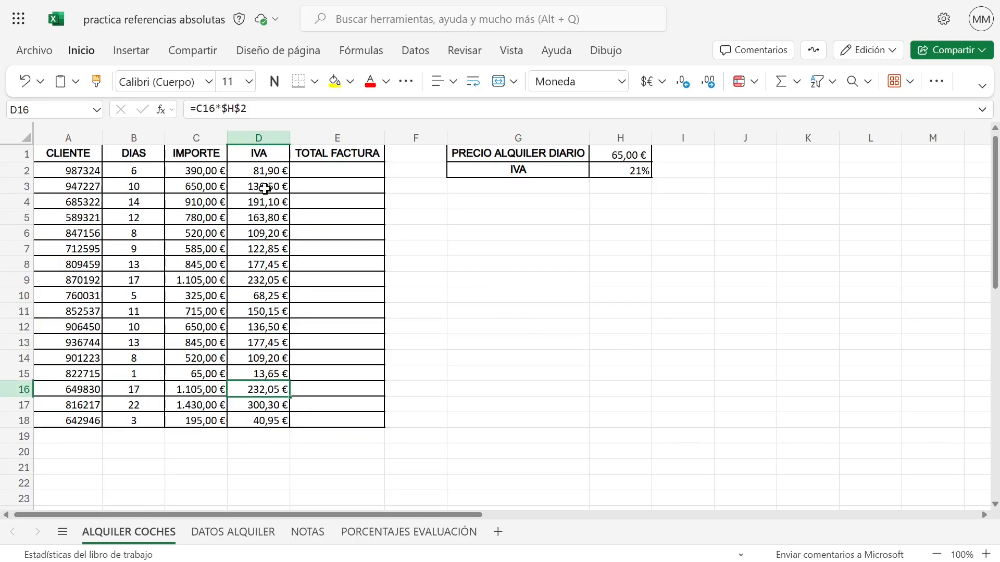
Clear the IVA formulas in D3:D18 and automatically fill the D2 formula down to the end of the table
drag(266, 190, 268, 419)
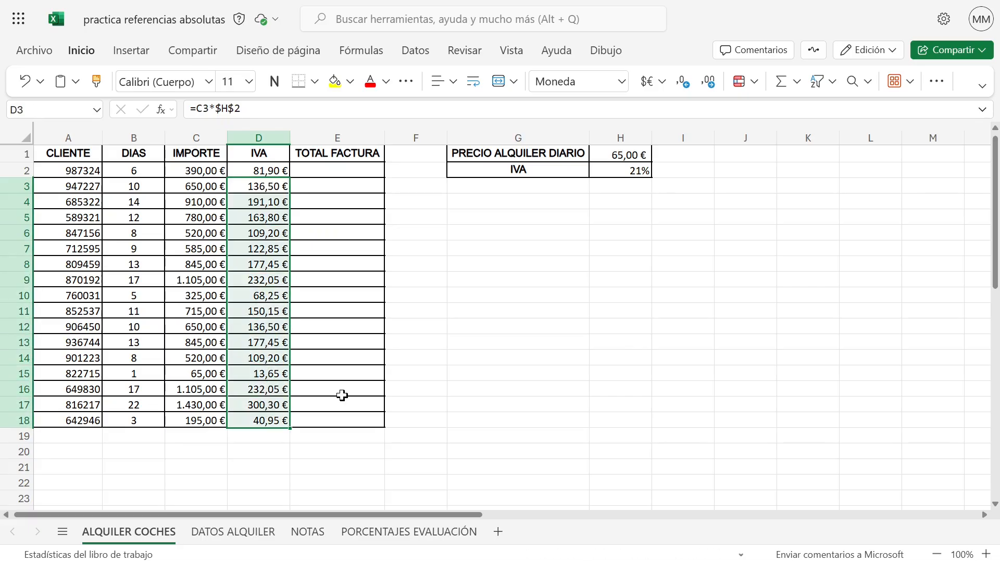
key(Delete)
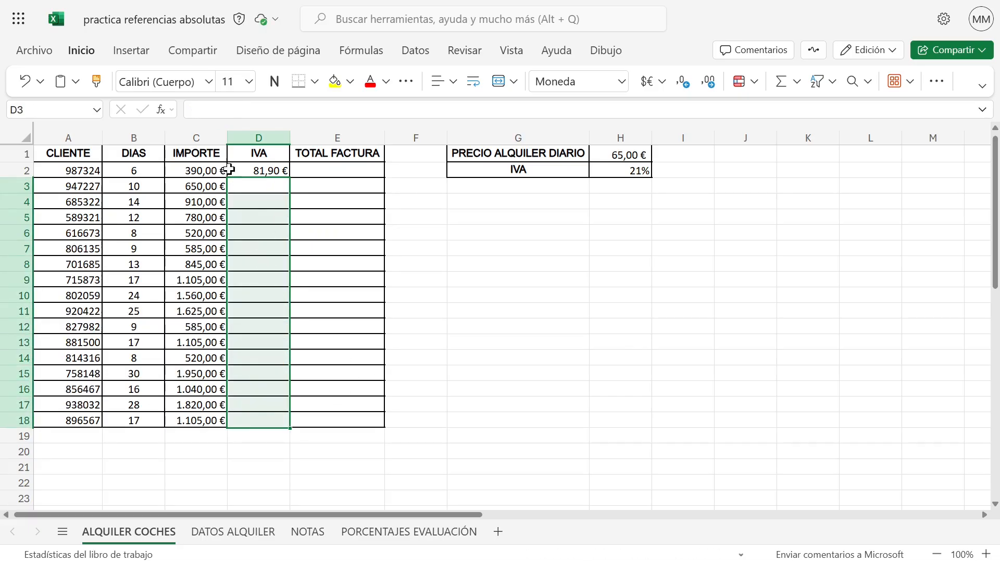
click(268, 171)
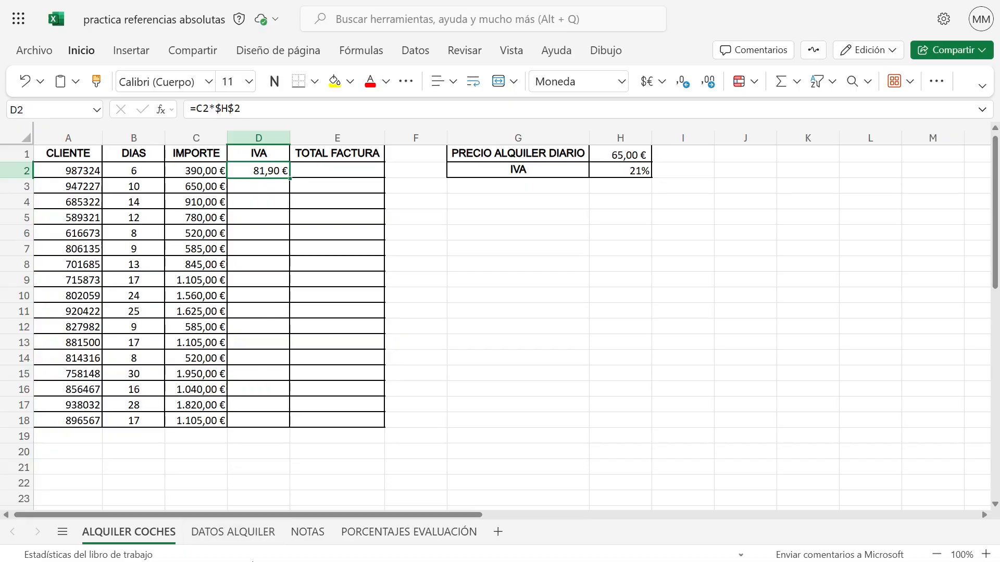
double_click(289, 177)
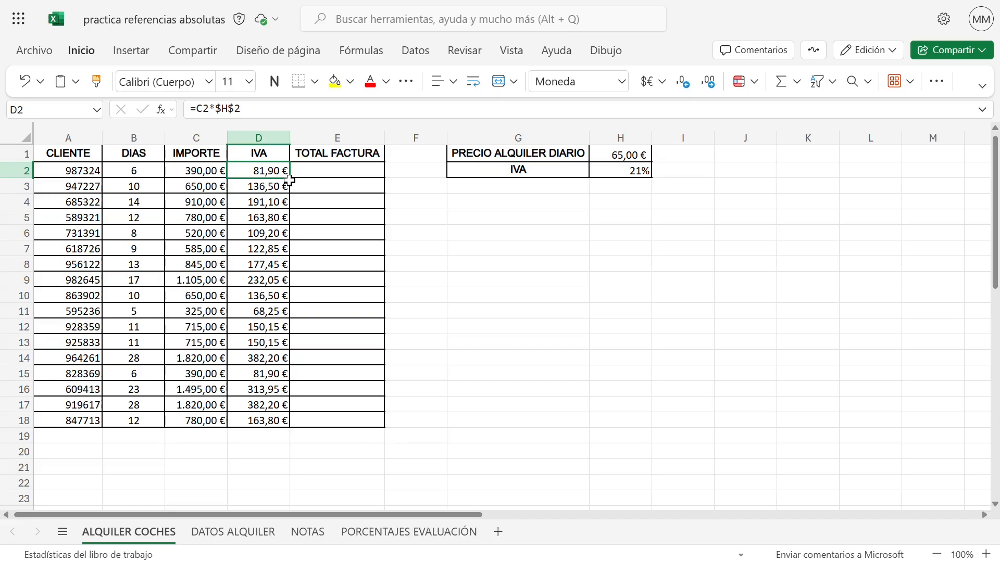
Enter =C2+D2 in E2 to add the rental amount and IVA, and fill it down the TOTAL FACTURA column
click(353, 170)
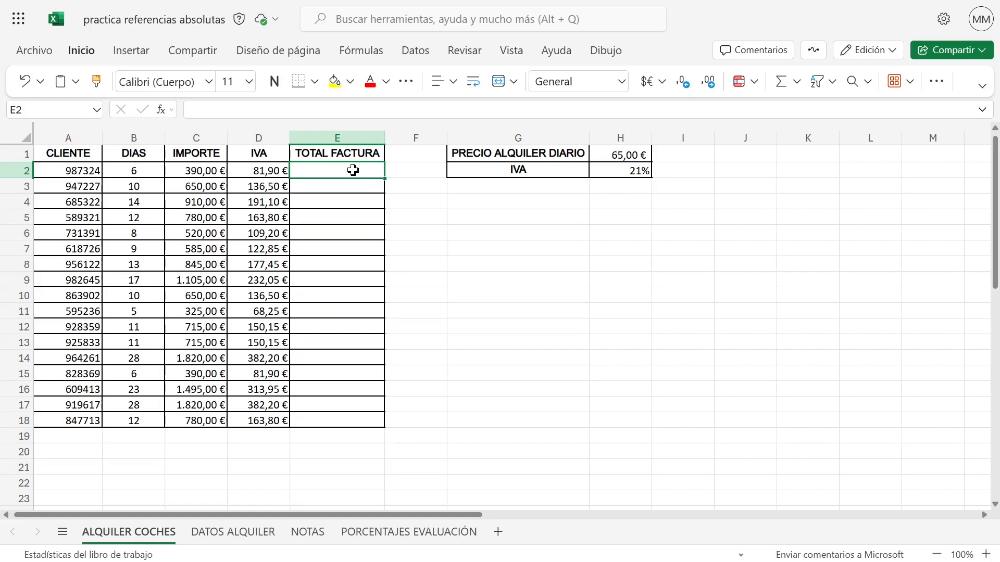
text(=)
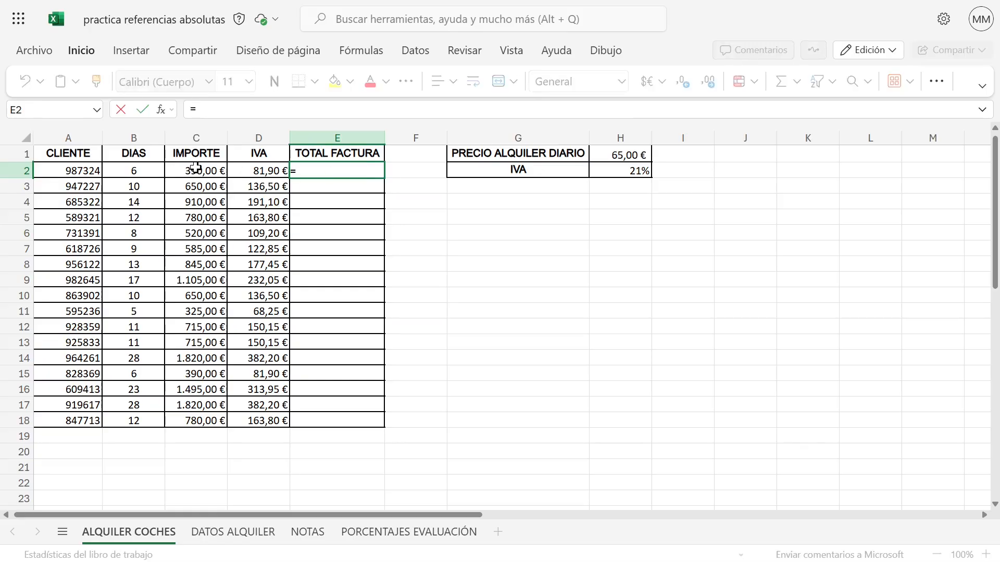
click(196, 167)
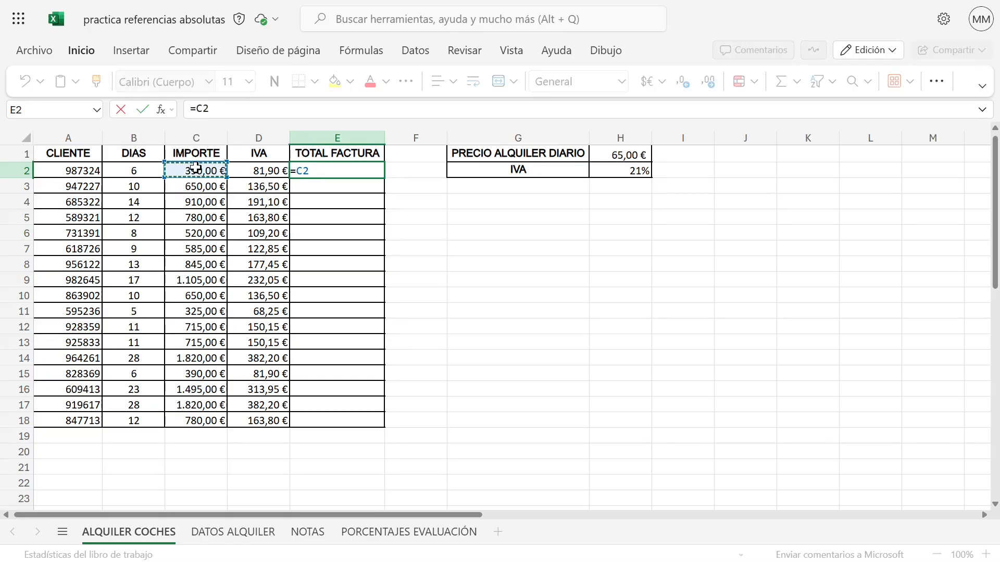
text(+)
click(252, 172)
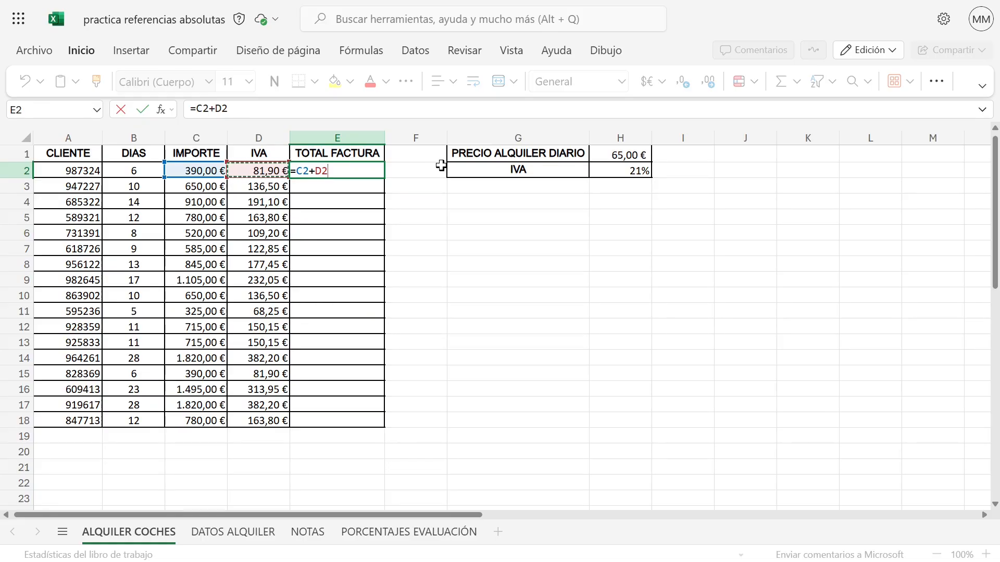
key(Return)
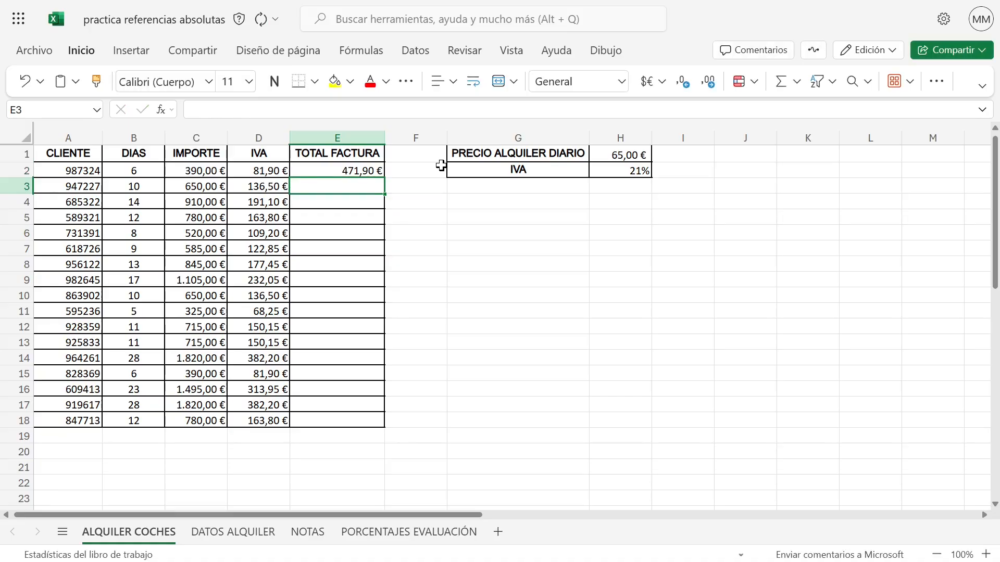
click(377, 170)
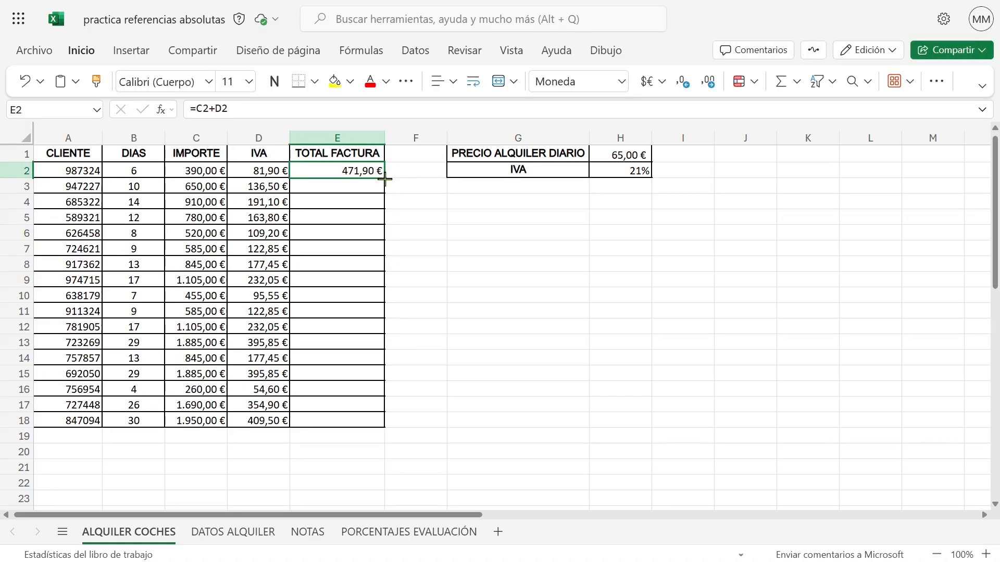
double_click(385, 178)
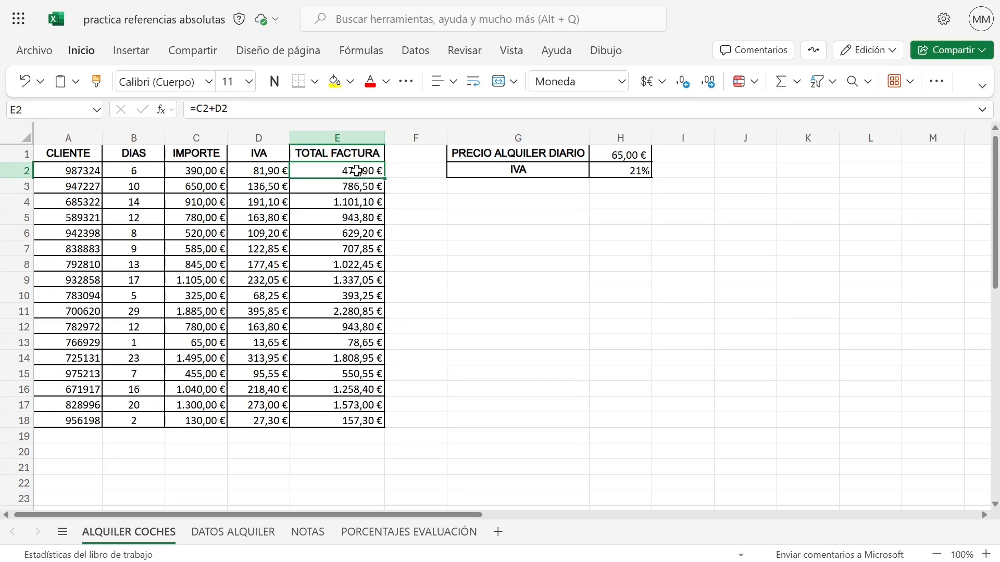
Replace the TOTAL FACTURA formulas in E2:E18 with AutoSum, entering =SUMA(C2:D2) in E2 and filling it down
drag(357, 168, 357, 417)
key(Delete)
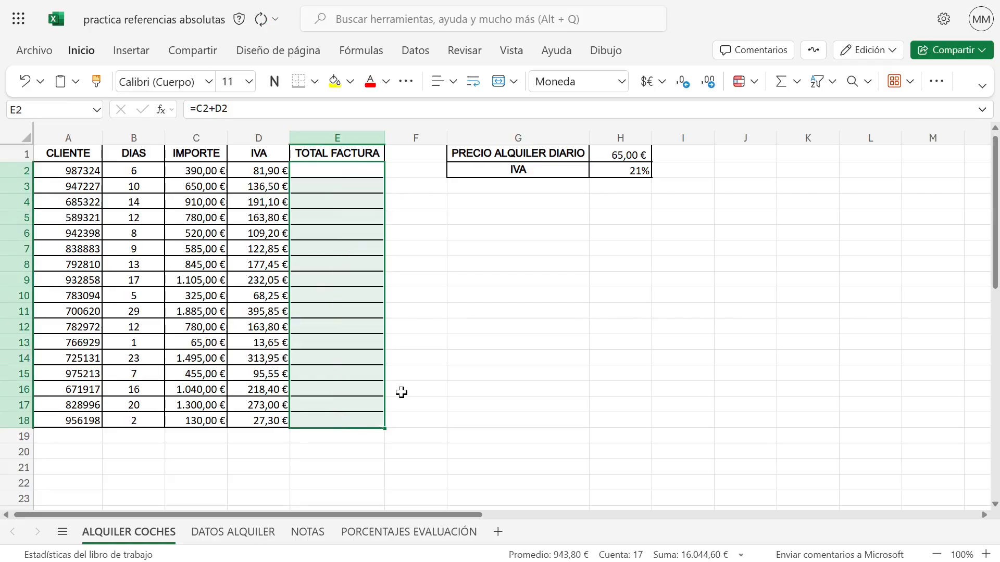
click(342, 173)
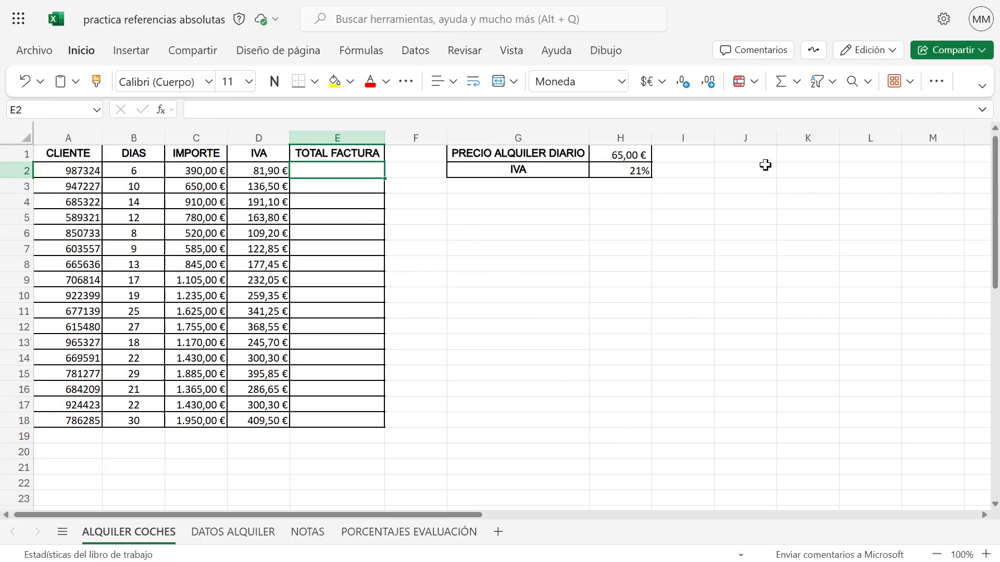
click(786, 83)
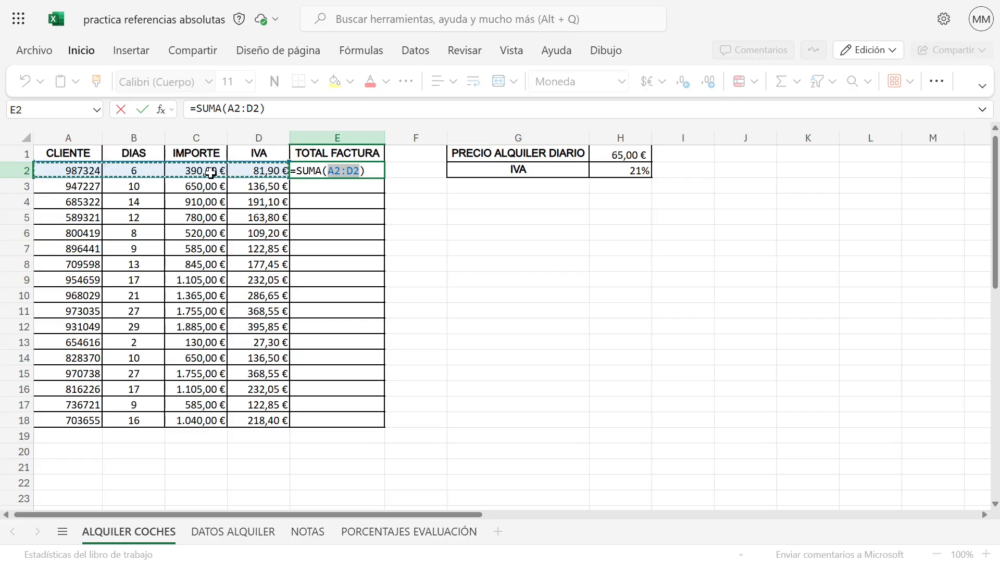
drag(211, 173, 233, 171)
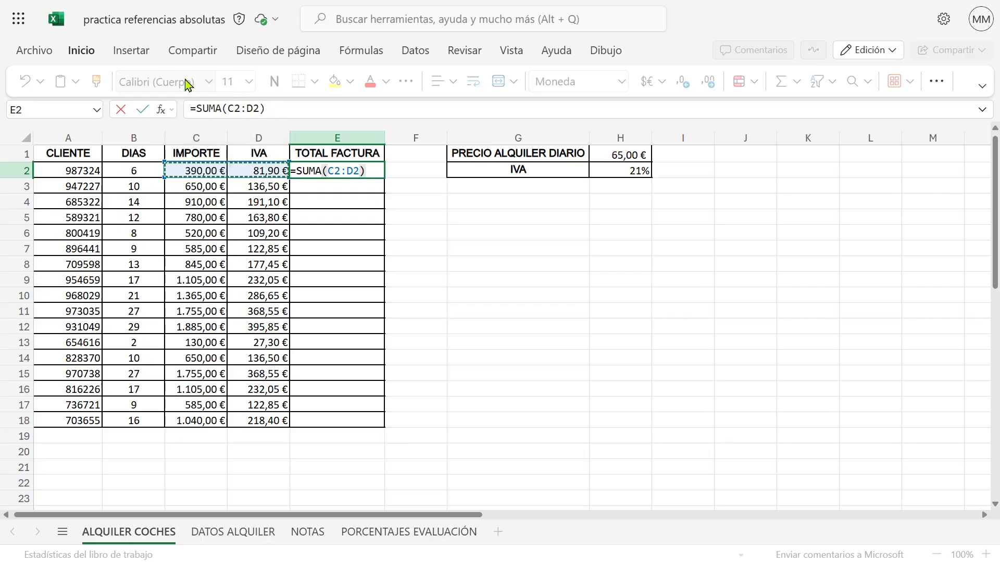
mouse_move(230, 110)
key(Return)
click(346, 172)
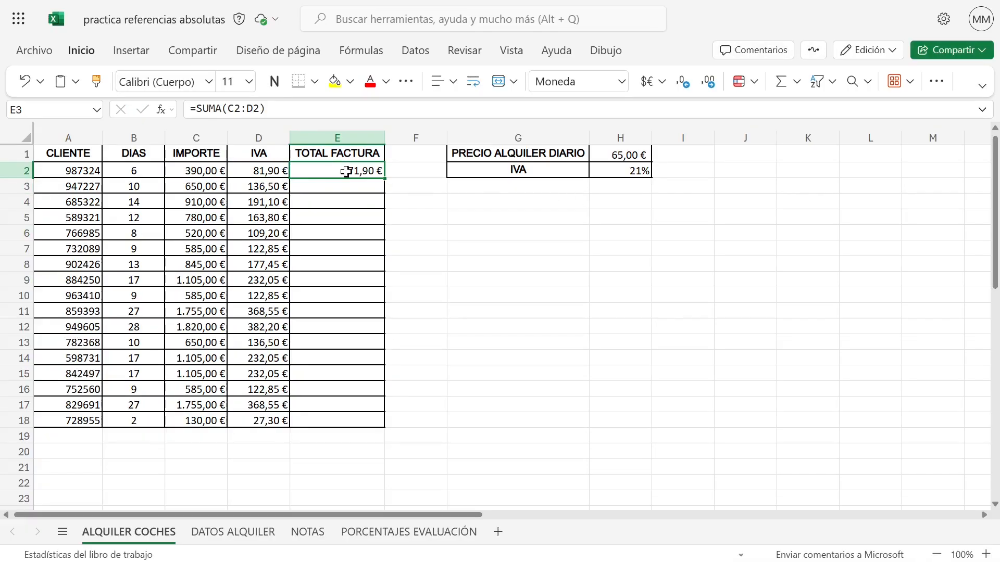
double_click(386, 179)
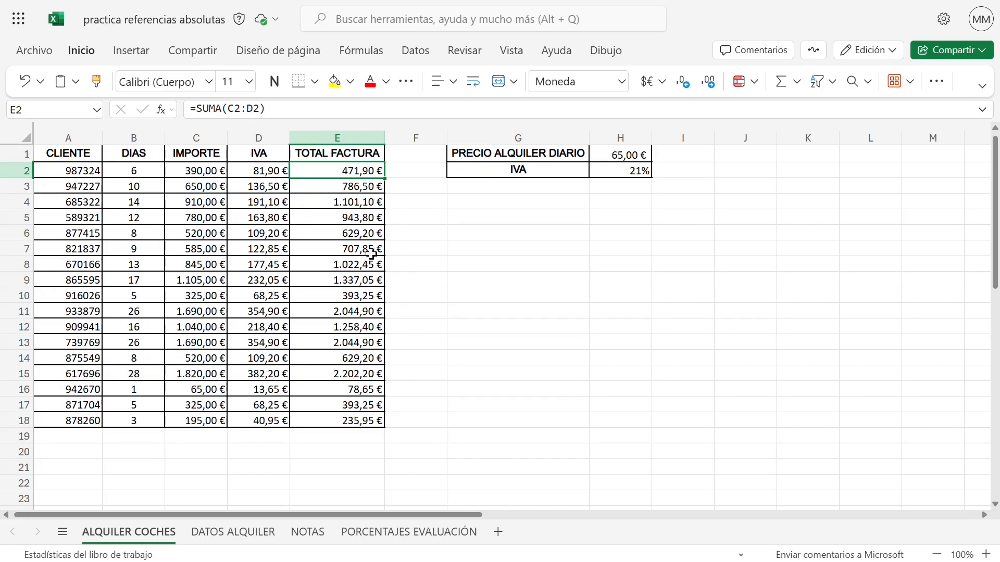
Review the IMPORTE formulas with the price and IVA cells H1 and H2, and inspect the DATOS ALQUILER sheet
drag(201, 172, 263, 410)
click(220, 197)
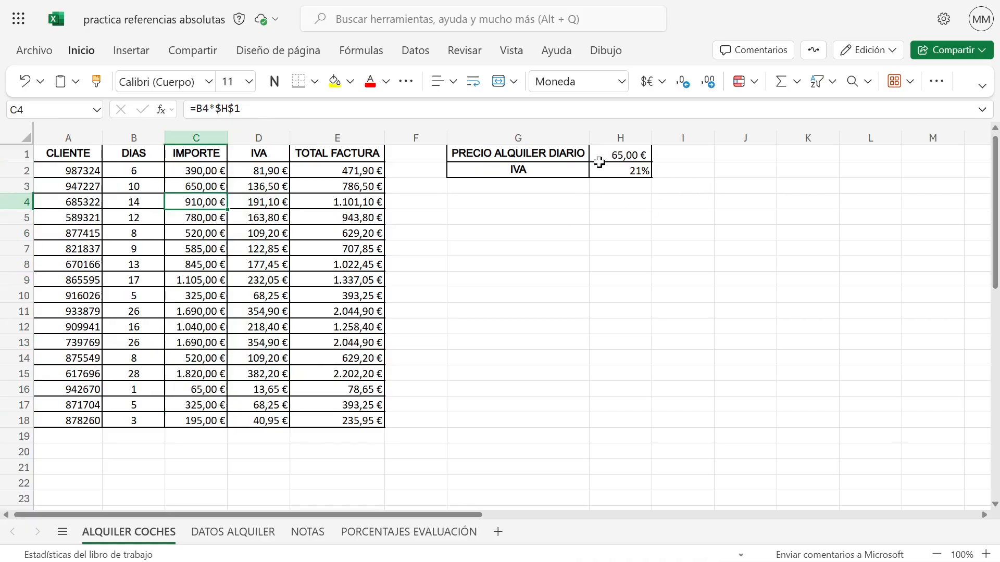
click(615, 153)
click(632, 169)
click(622, 154)
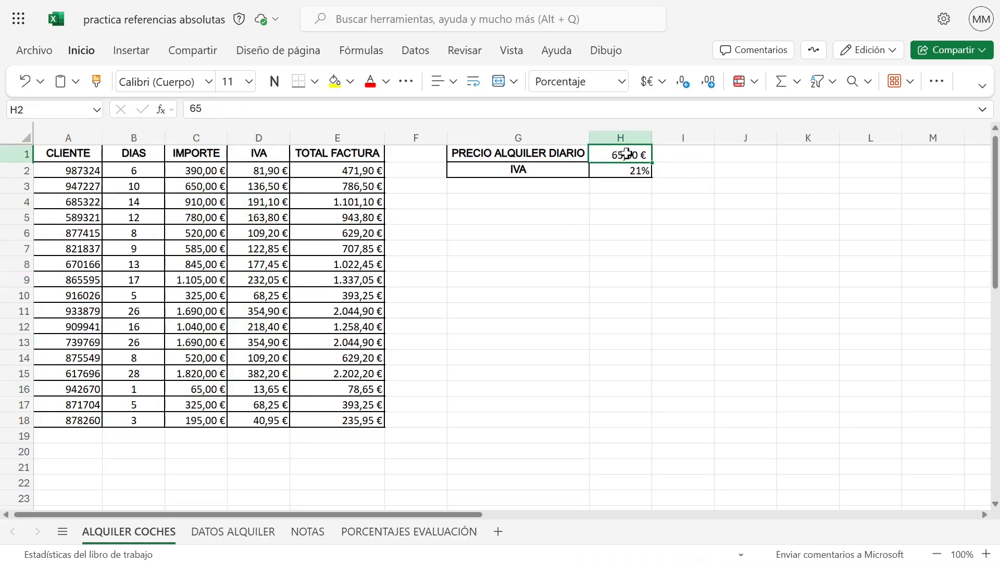
click(631, 170)
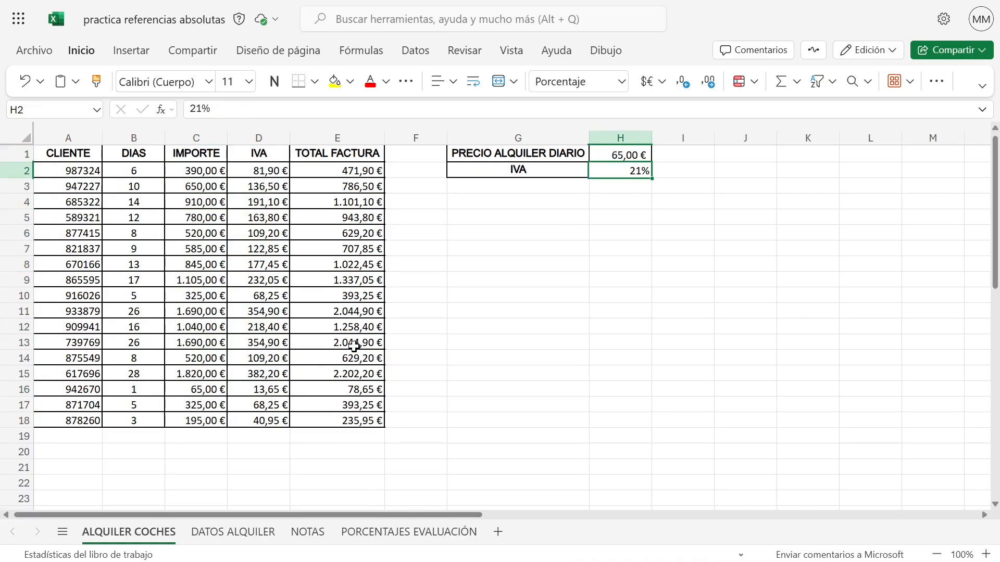
click(215, 171)
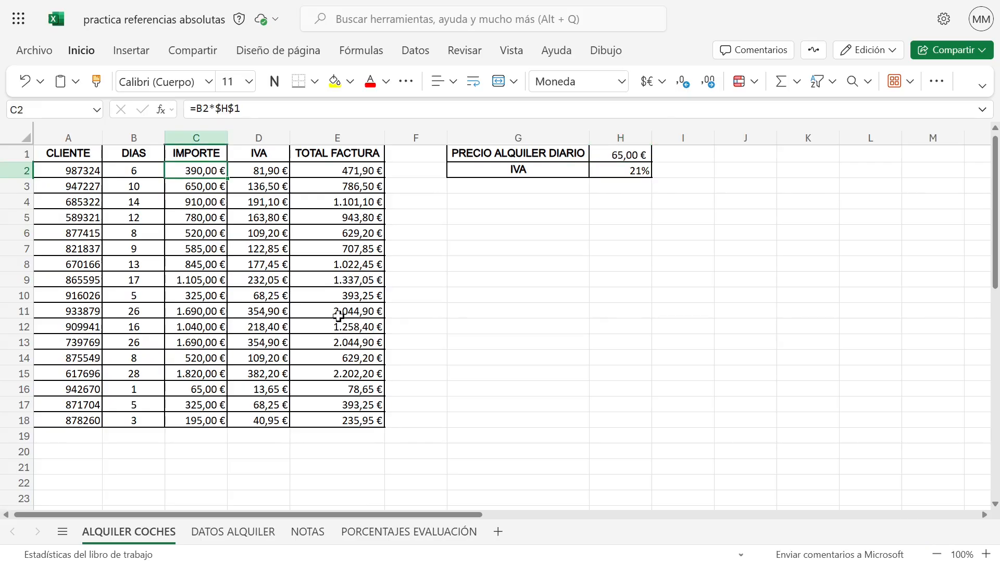
click(219, 533)
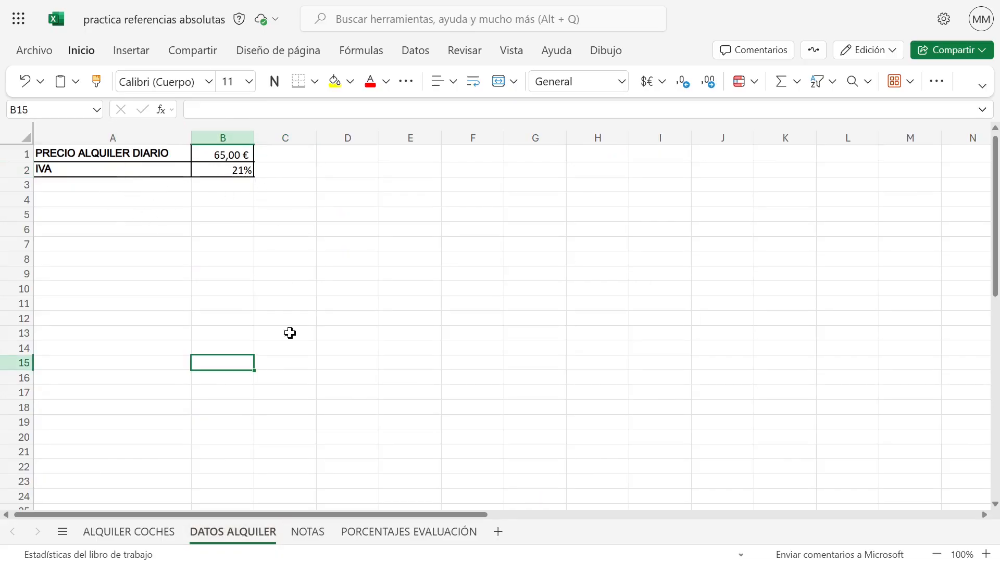
click(119, 536)
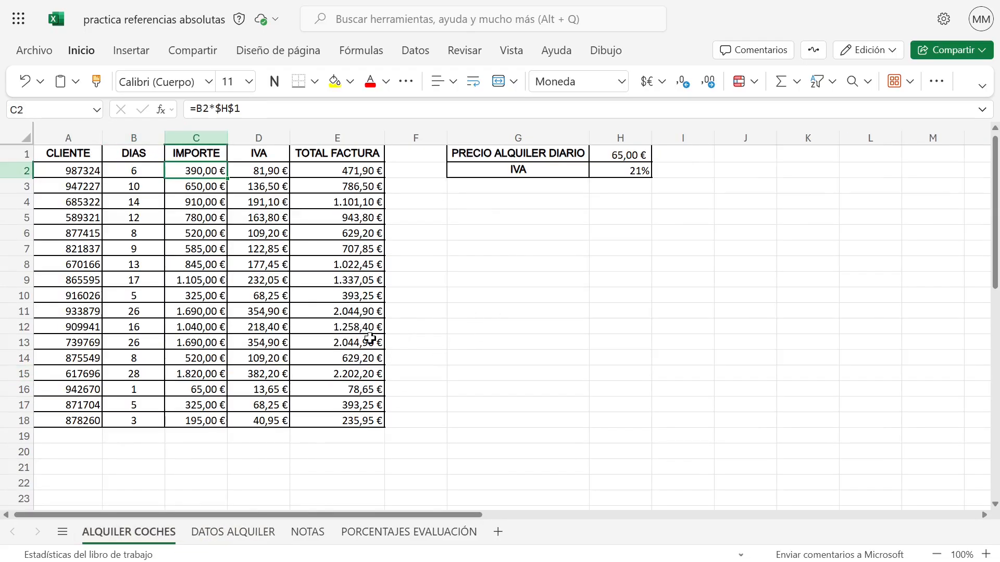
Clear the IMPORTE and IVA formulas in C2:D18 and enter =B2*'DATOS ALQUILER'!$B$1 in C2
drag(217, 171, 257, 421)
key(Delete)
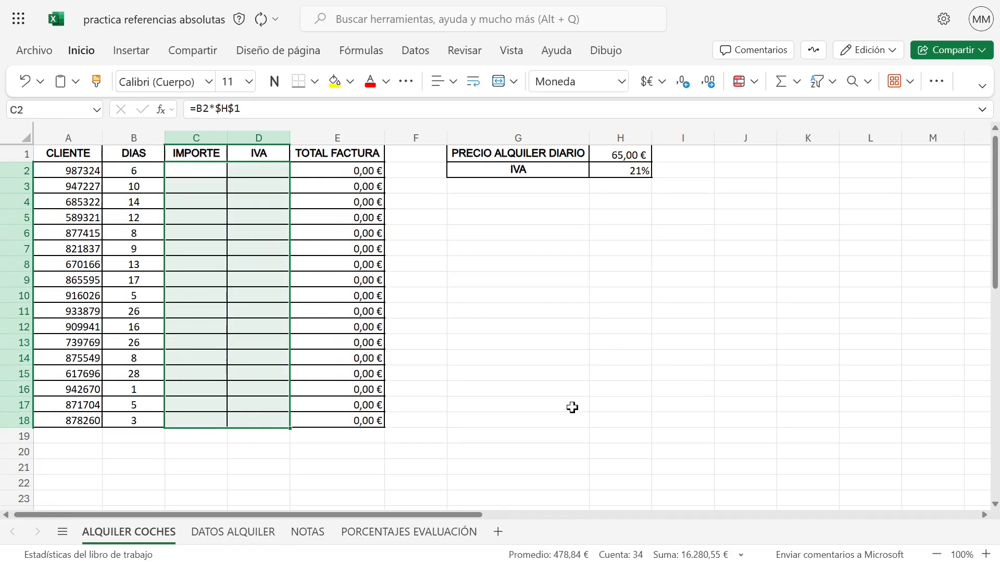
click(199, 173)
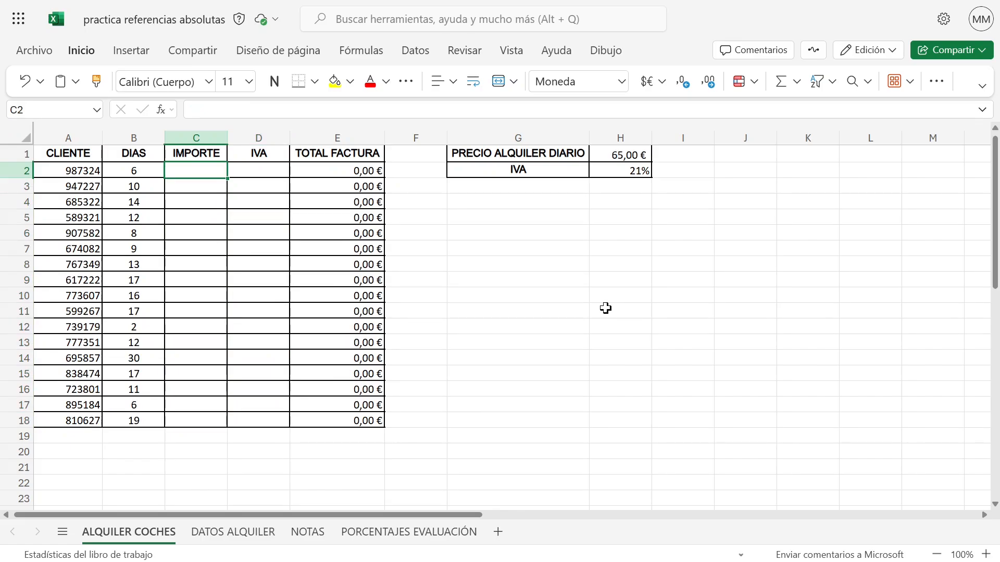
text(=)
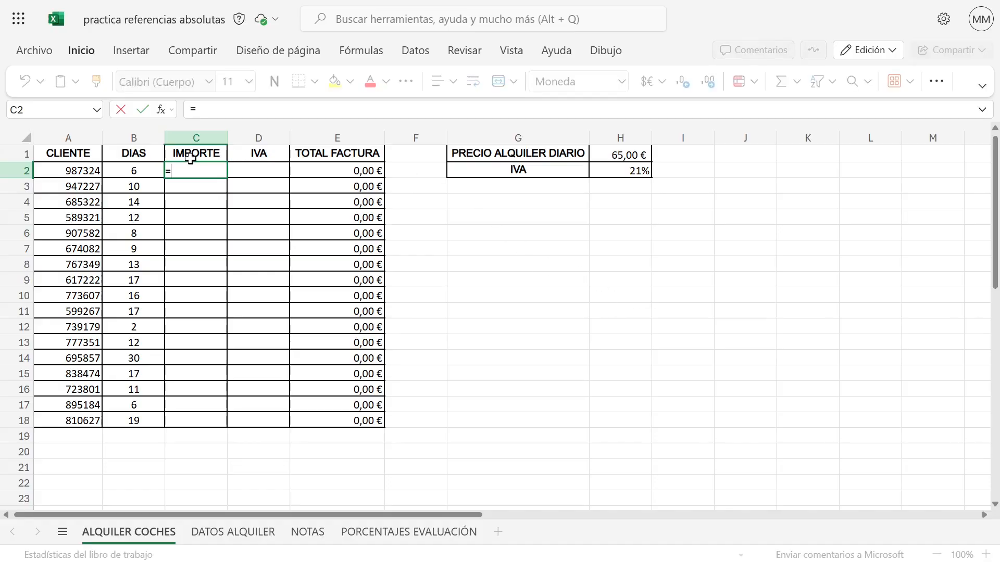
click(133, 167)
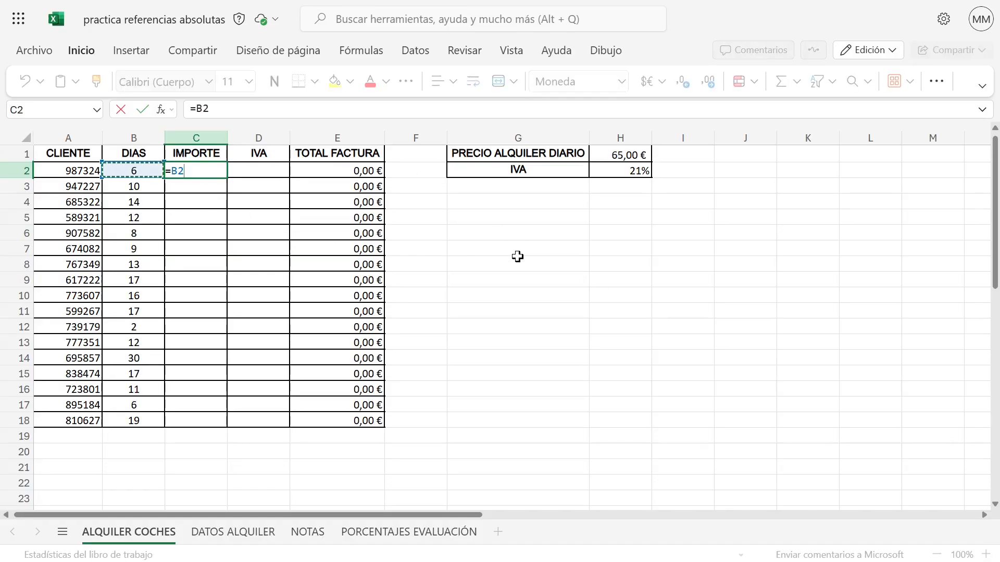
text(*)
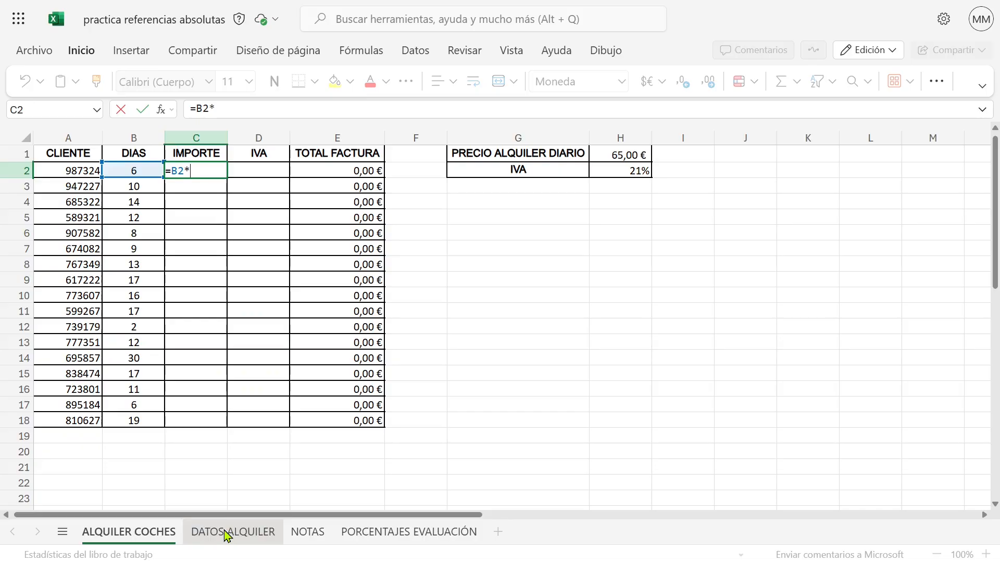
click(252, 539)
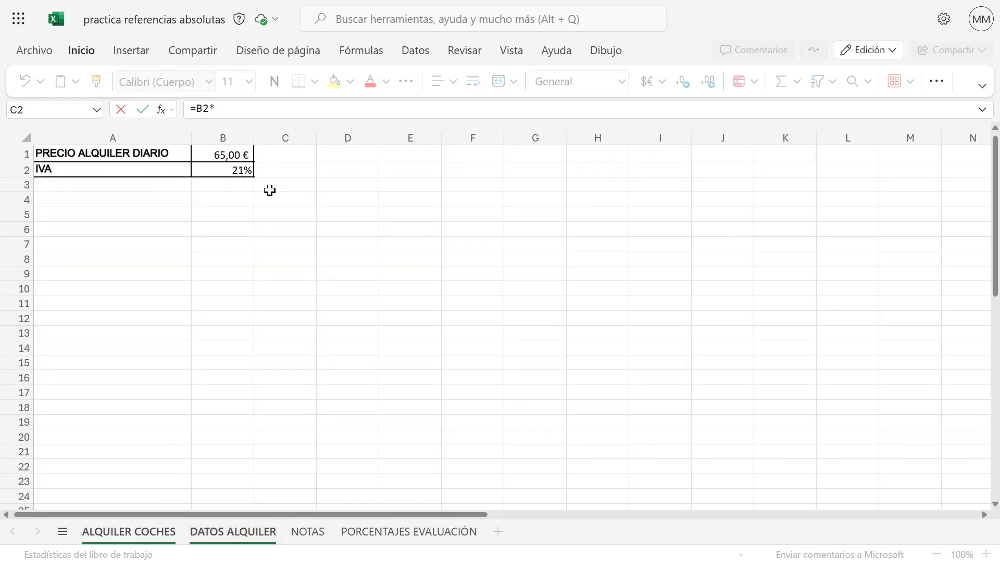
click(224, 156)
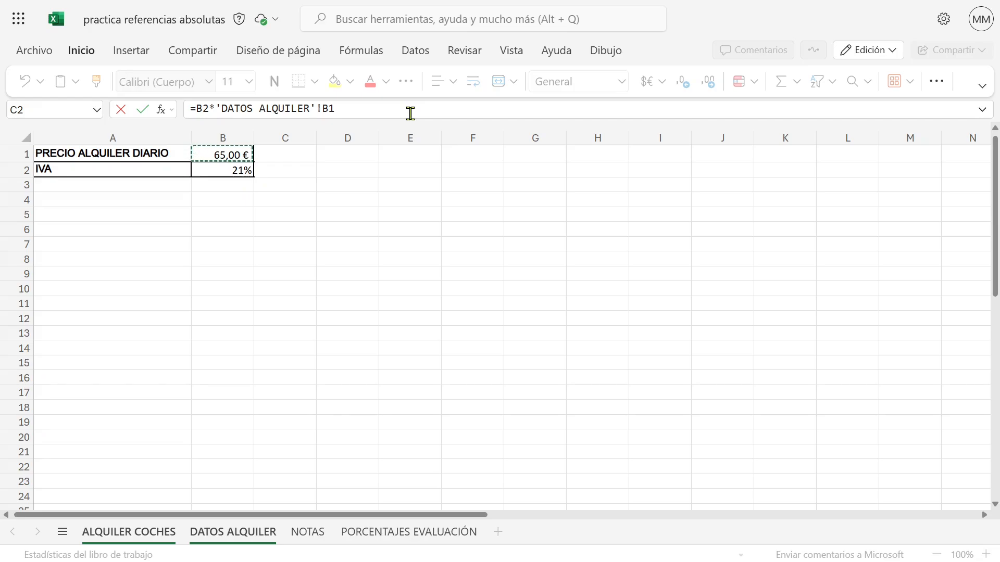
key(F4)
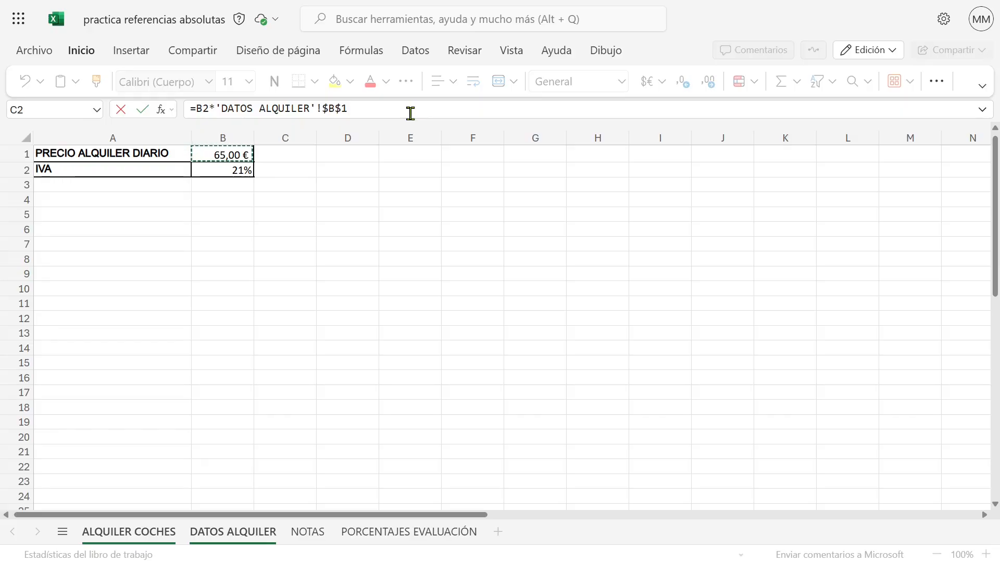
key(Return)
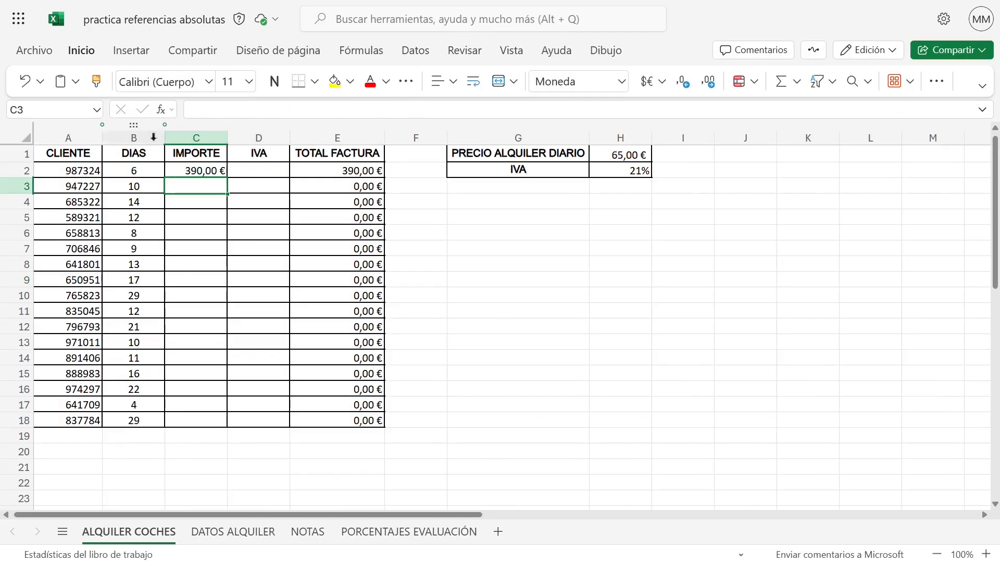
Automatically fill the C2 formula down the IMPORTE column to row 18 and check the last copies
click(208, 172)
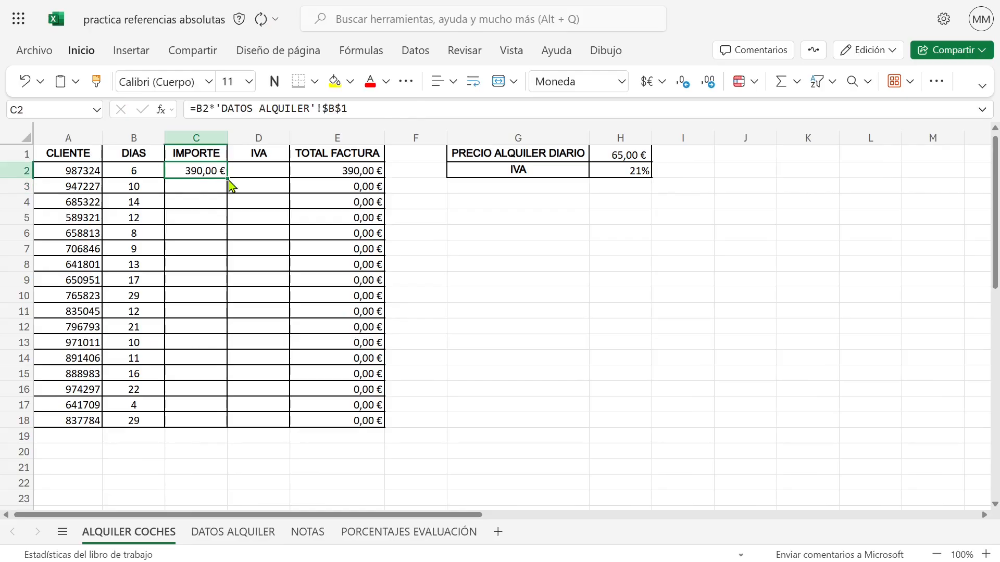
double_click(228, 177)
click(214, 376)
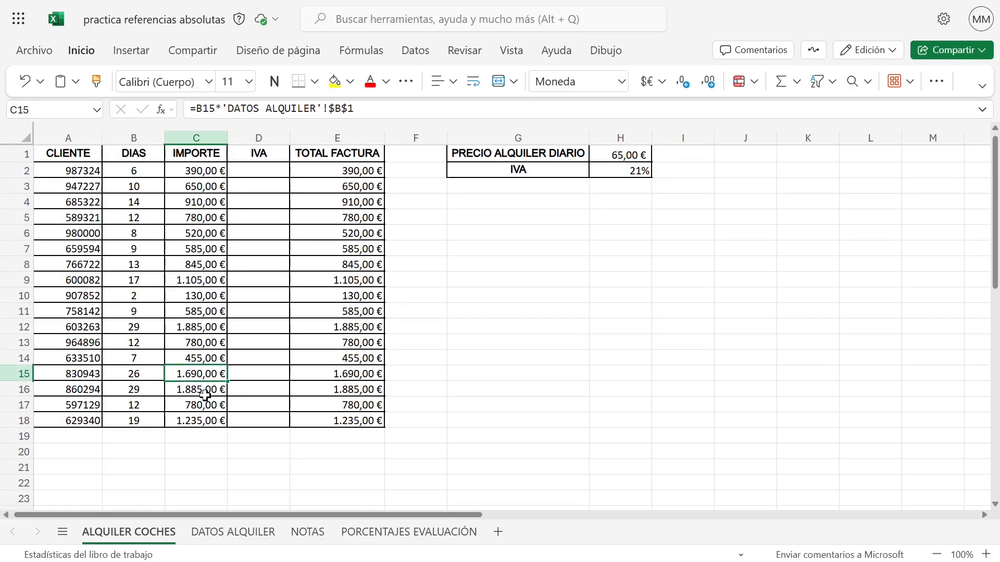
click(205, 394)
click(198, 411)
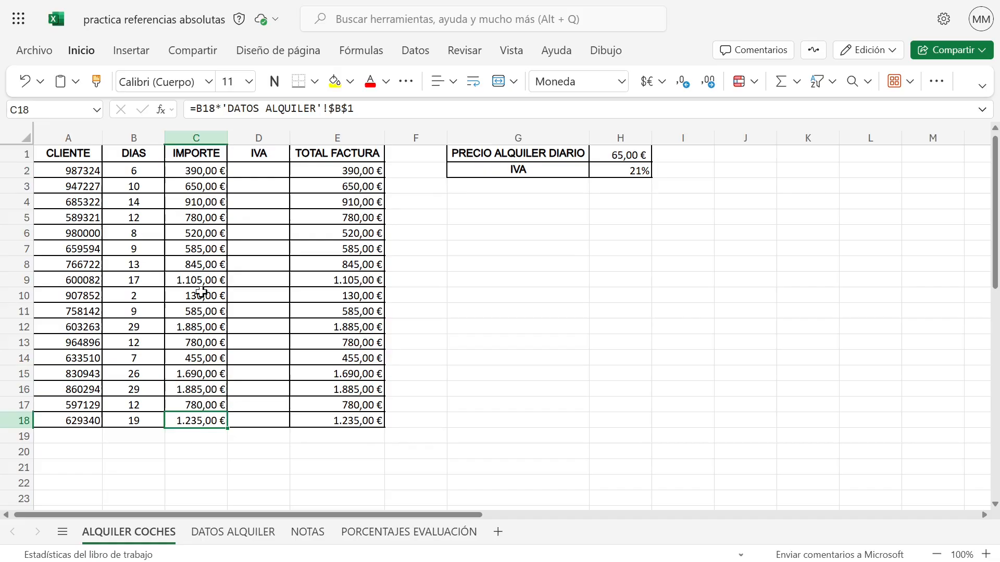
Check the references in several IMPORTE formulas between C3 and C15 against the daily price cell B1 on DATOS ALQUILER
click(196, 187)
click(191, 206)
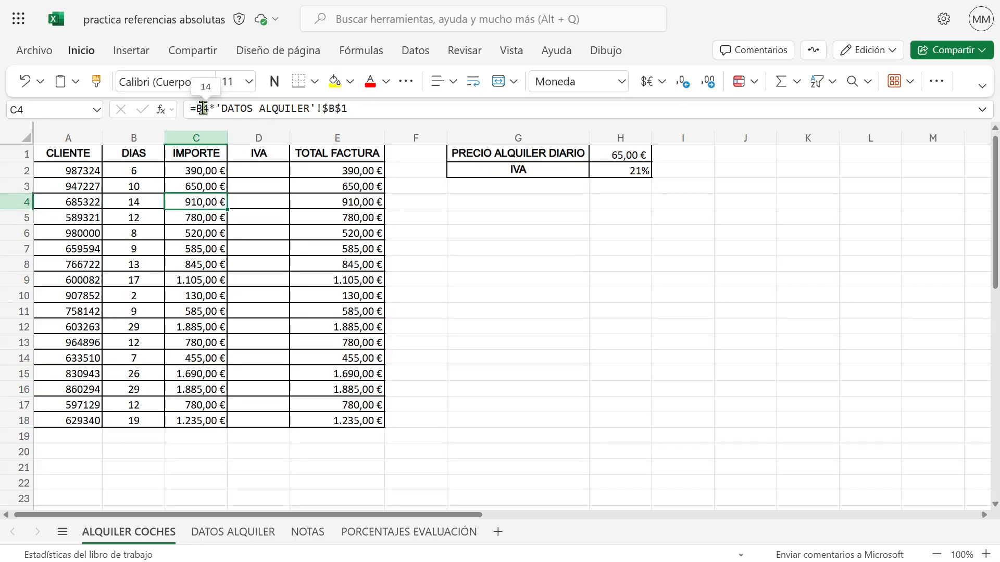
click(195, 230)
click(194, 280)
click(197, 344)
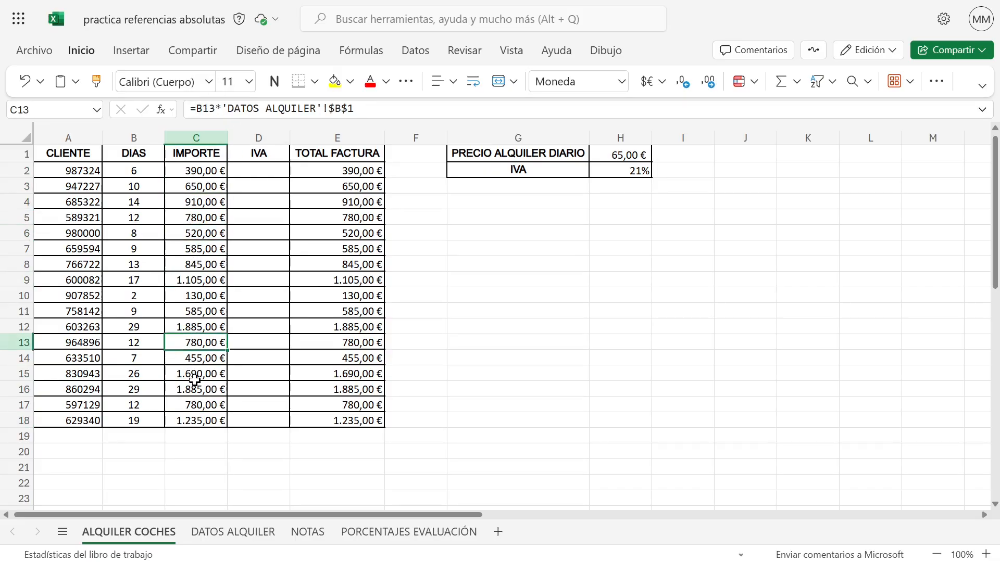
click(195, 381)
mouse_move(235, 111)
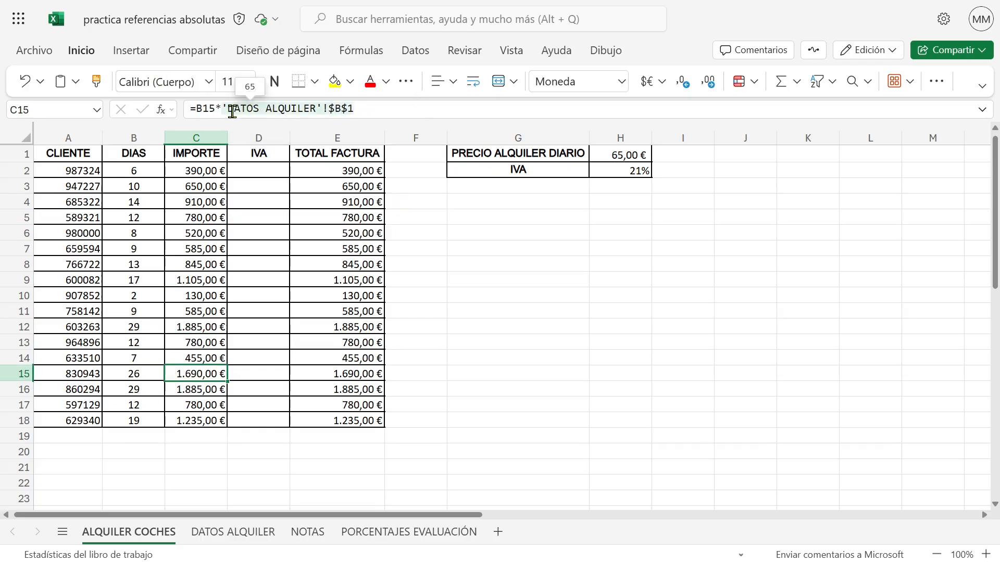
click(227, 536)
click(232, 156)
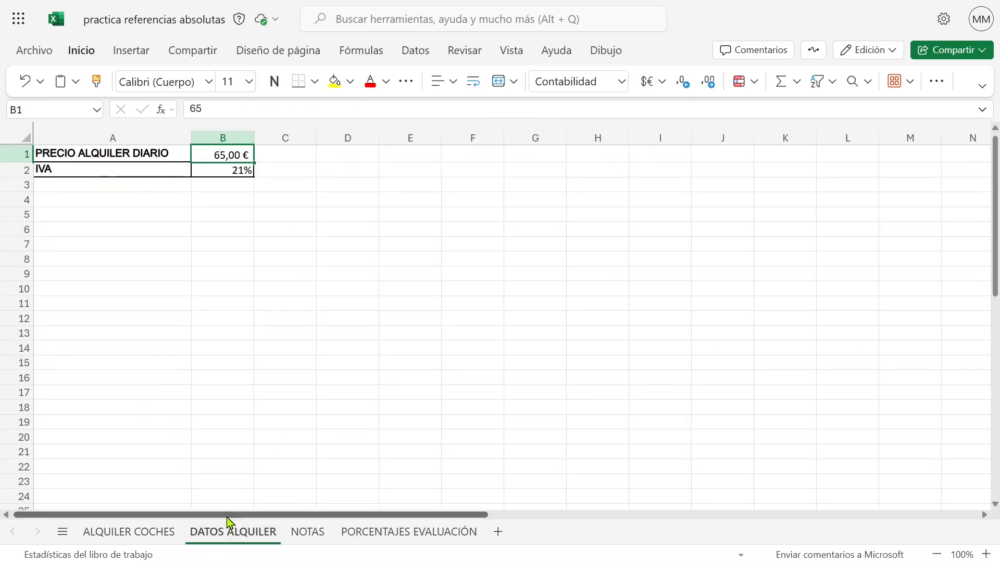
On the ALQUILER COCHES sheet, enter the formula =C2*'DATOS ALQUILER'!$B$2 in IVA cell D2
click(133, 532)
click(263, 165)
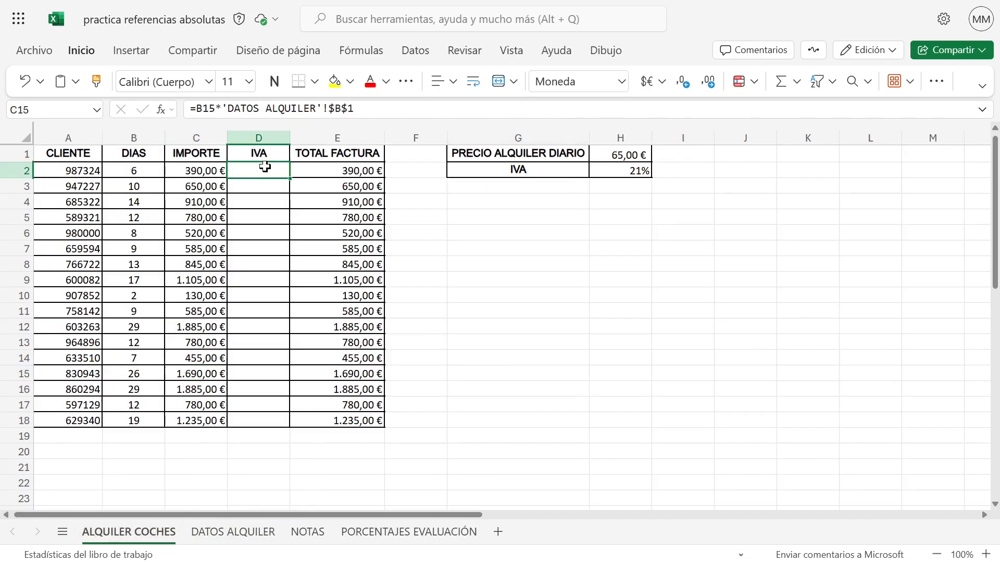
text(=)
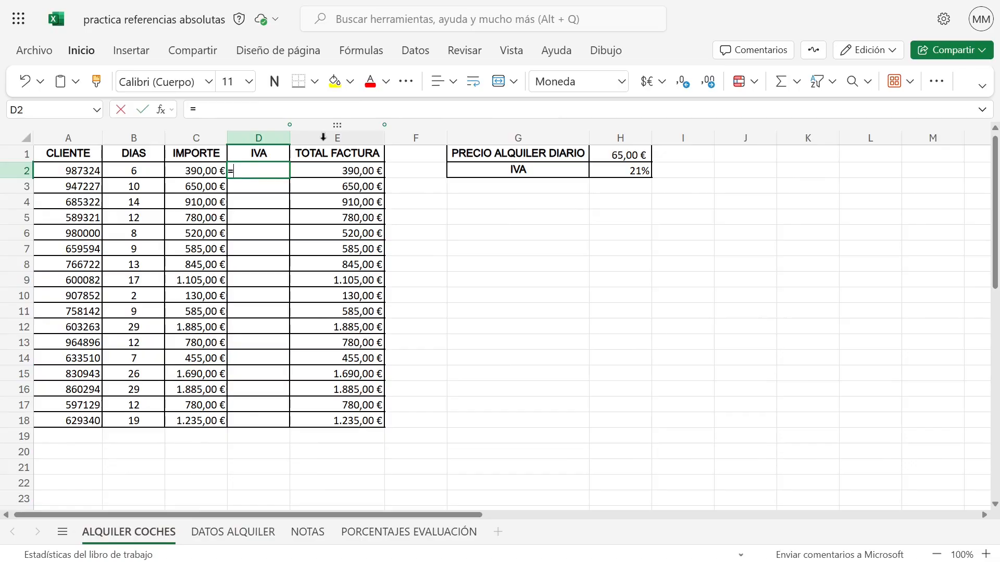
click(197, 167)
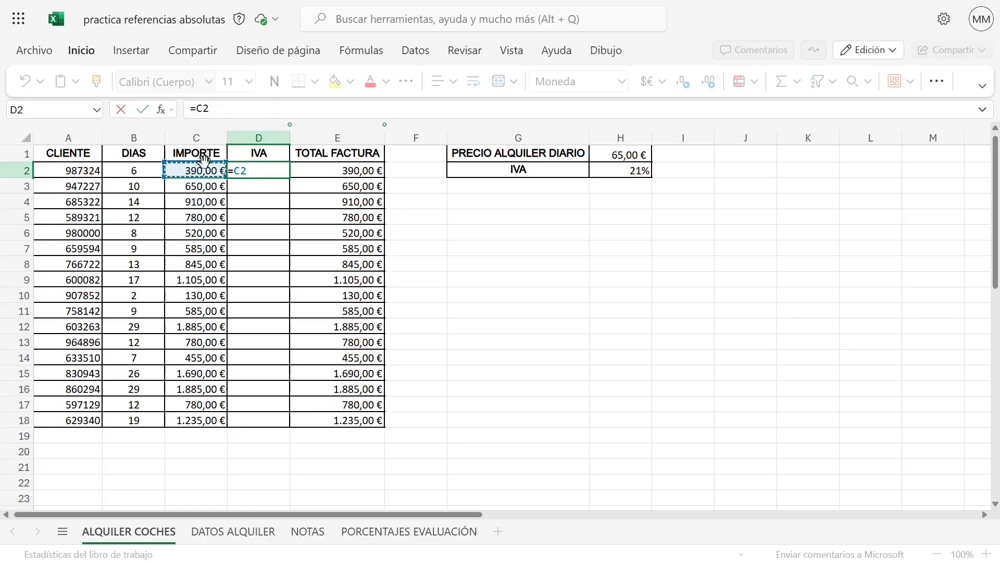
text(*)
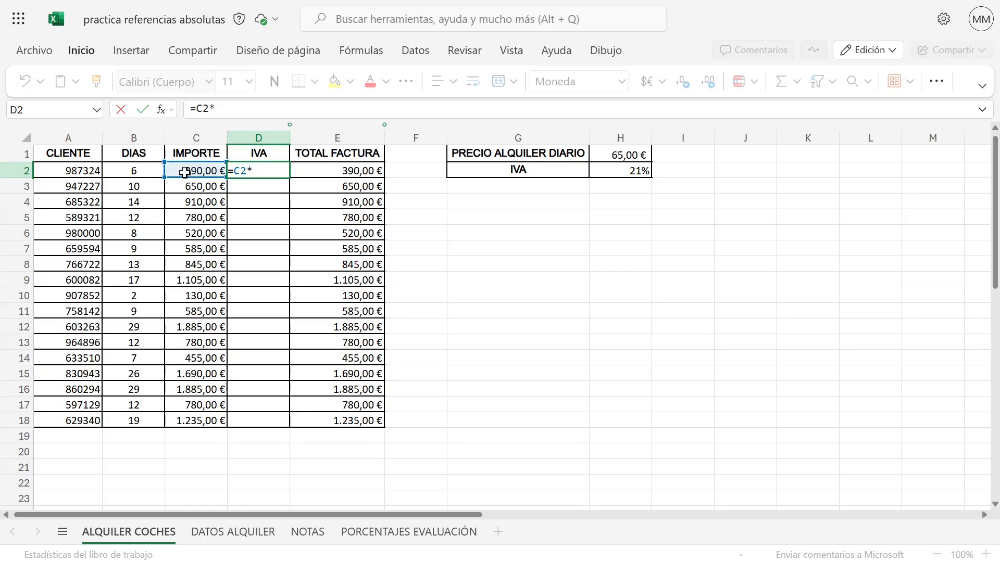
click(245, 531)
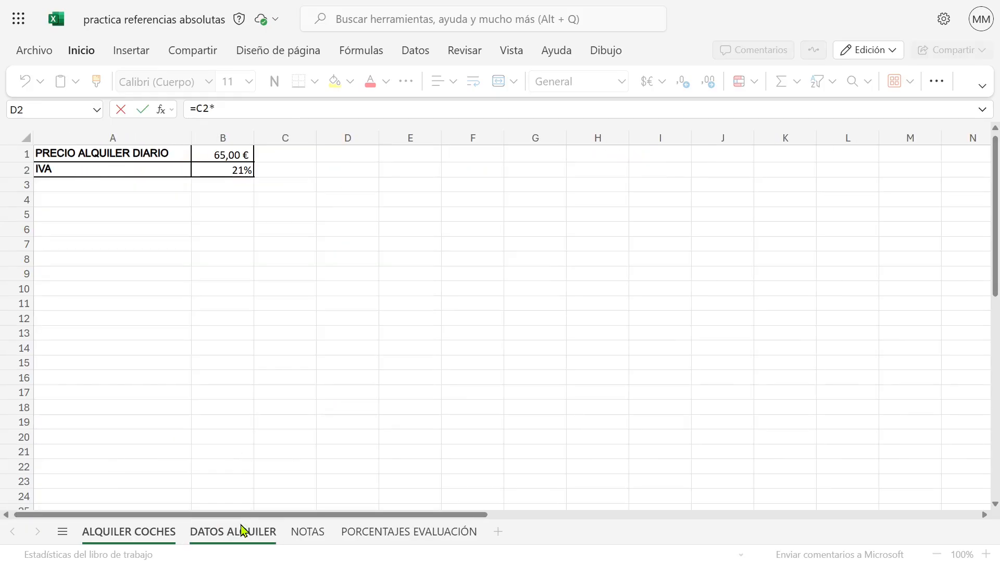
click(222, 171)
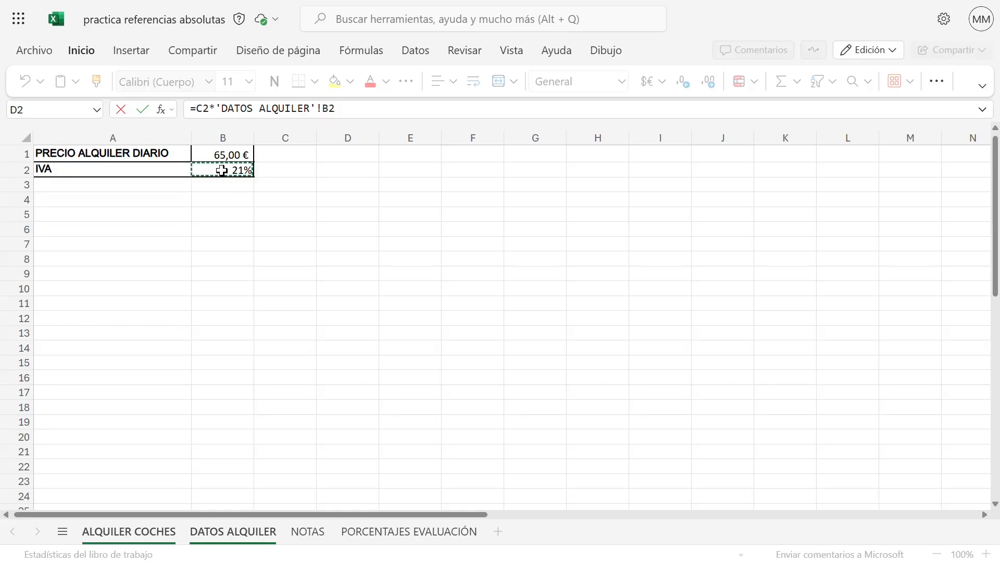
key(F4)
key(Return)
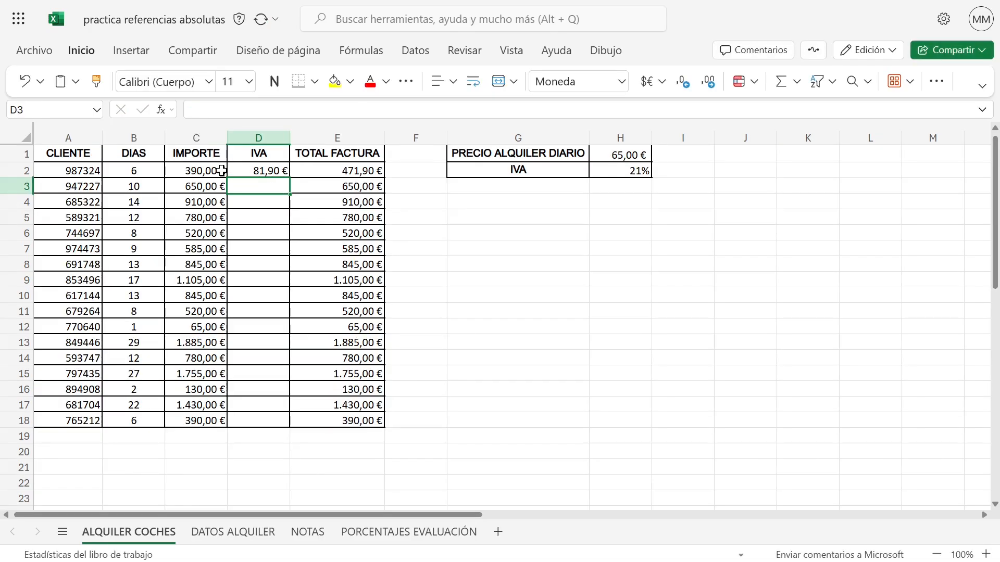
Fill the D2 formula down the IVA column to row 18, and open the NOTAS sheet
click(269, 173)
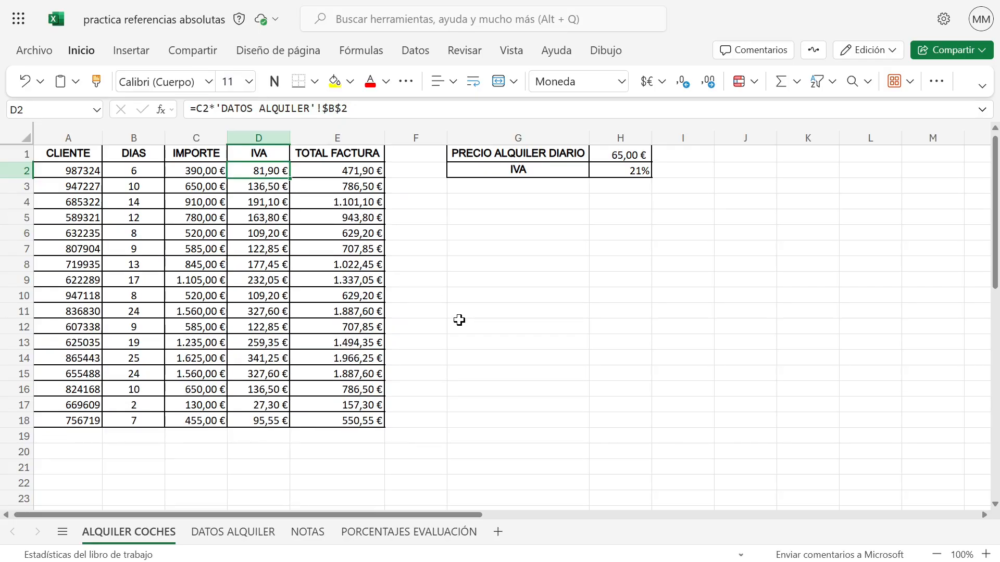
click(307, 531)
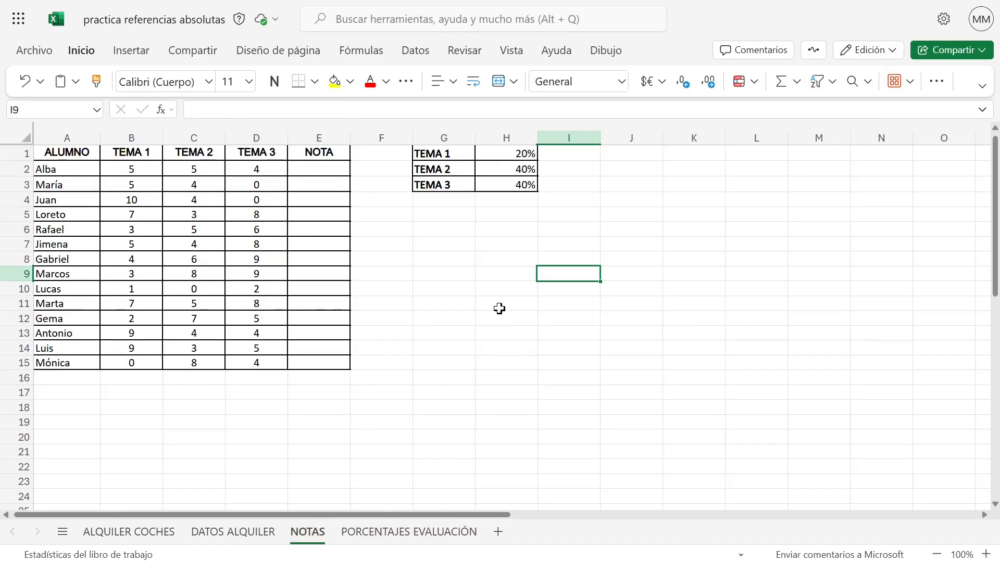